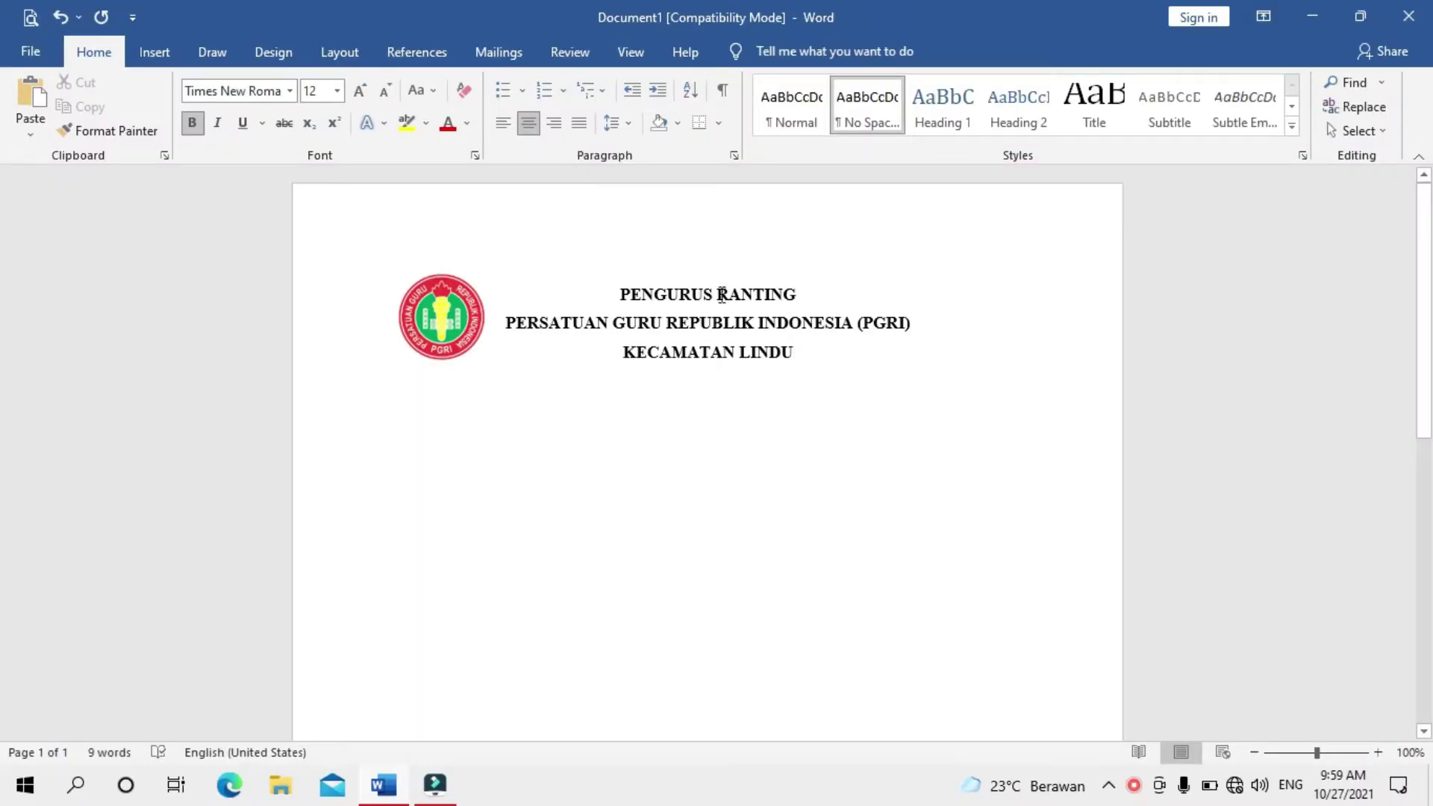
- Draw a 5.89-inch horizontal line across the page beneath the letterhead text and logo
left_click(170, 60)
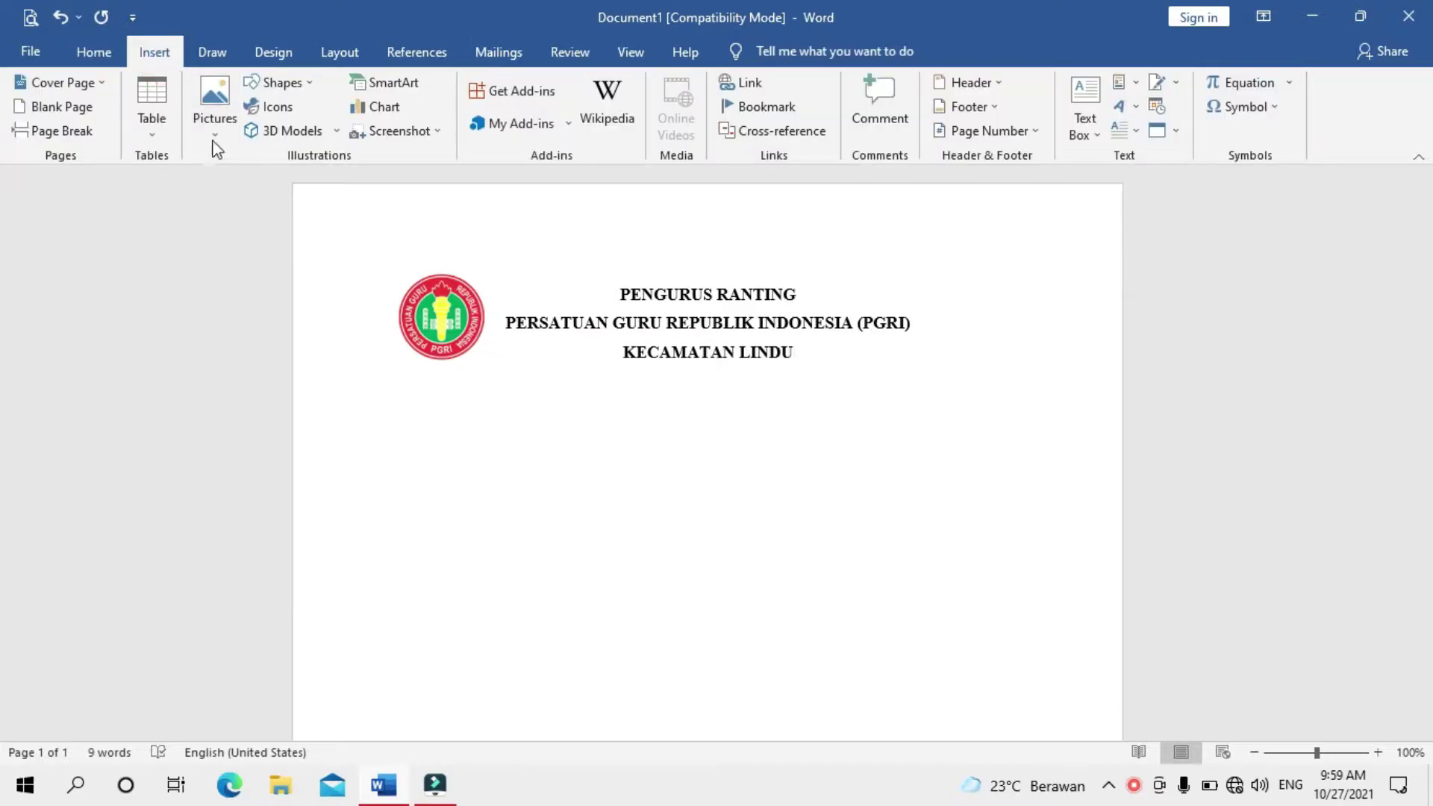
left_click(288, 84)
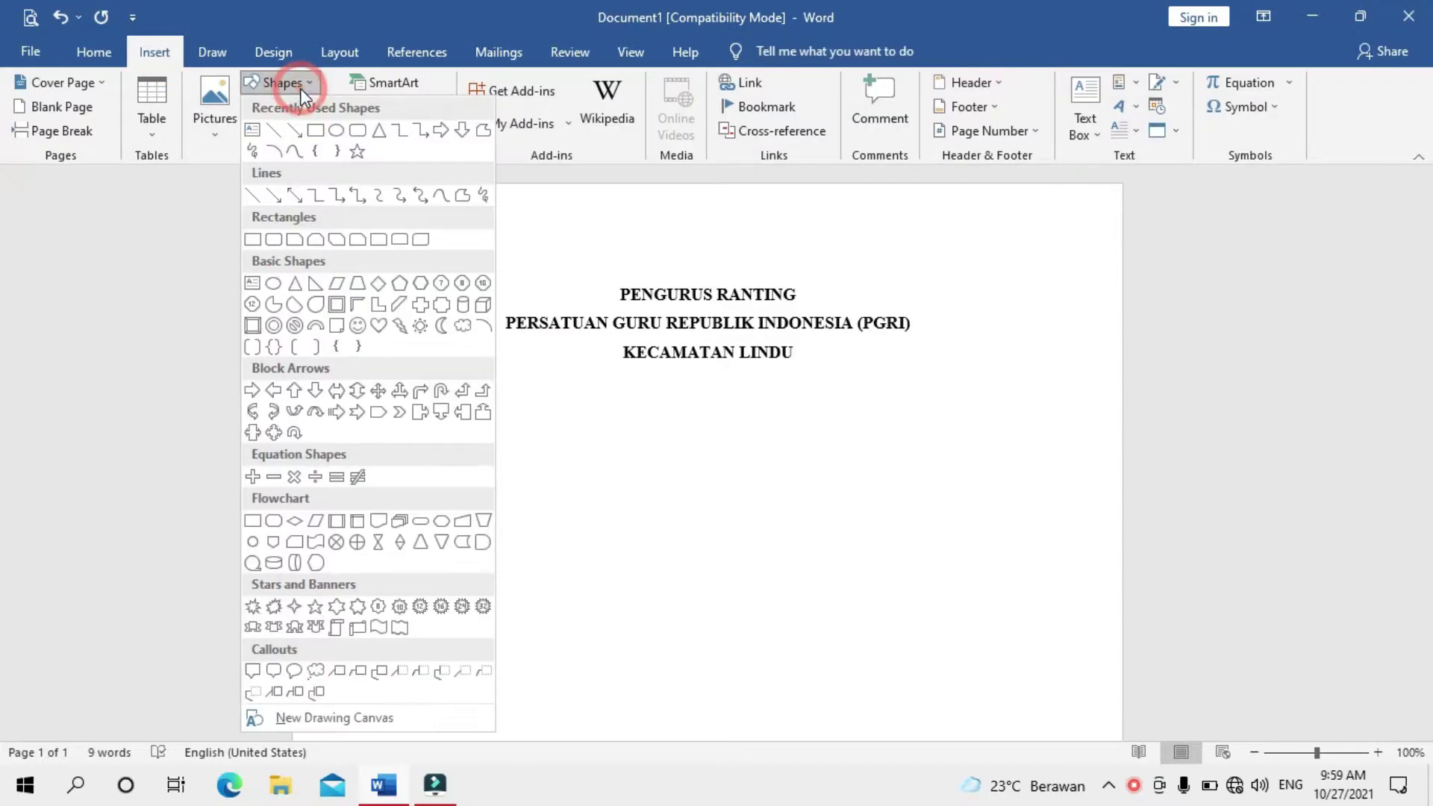
left_click(278, 130)
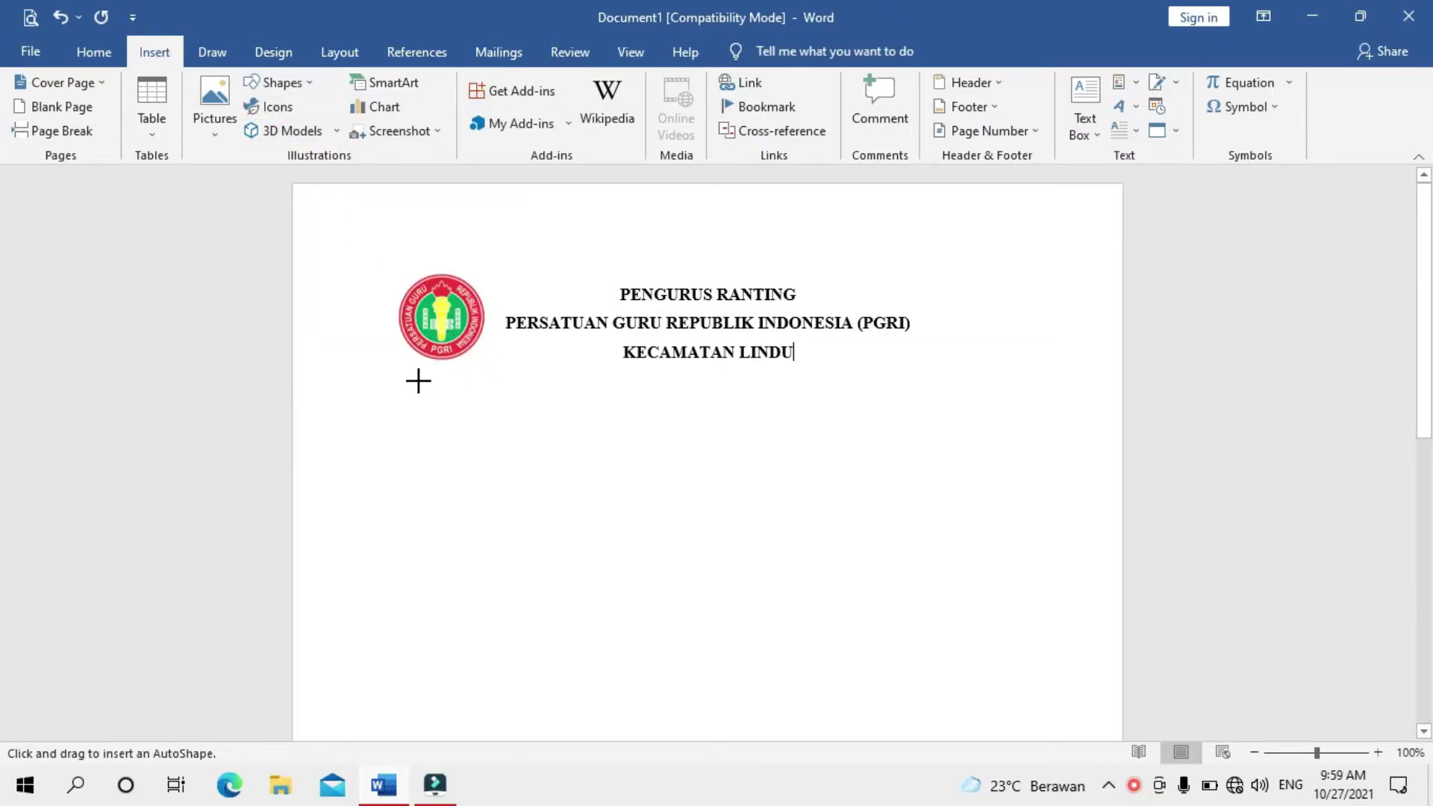
left_click_drag(411, 379, 990, 371)
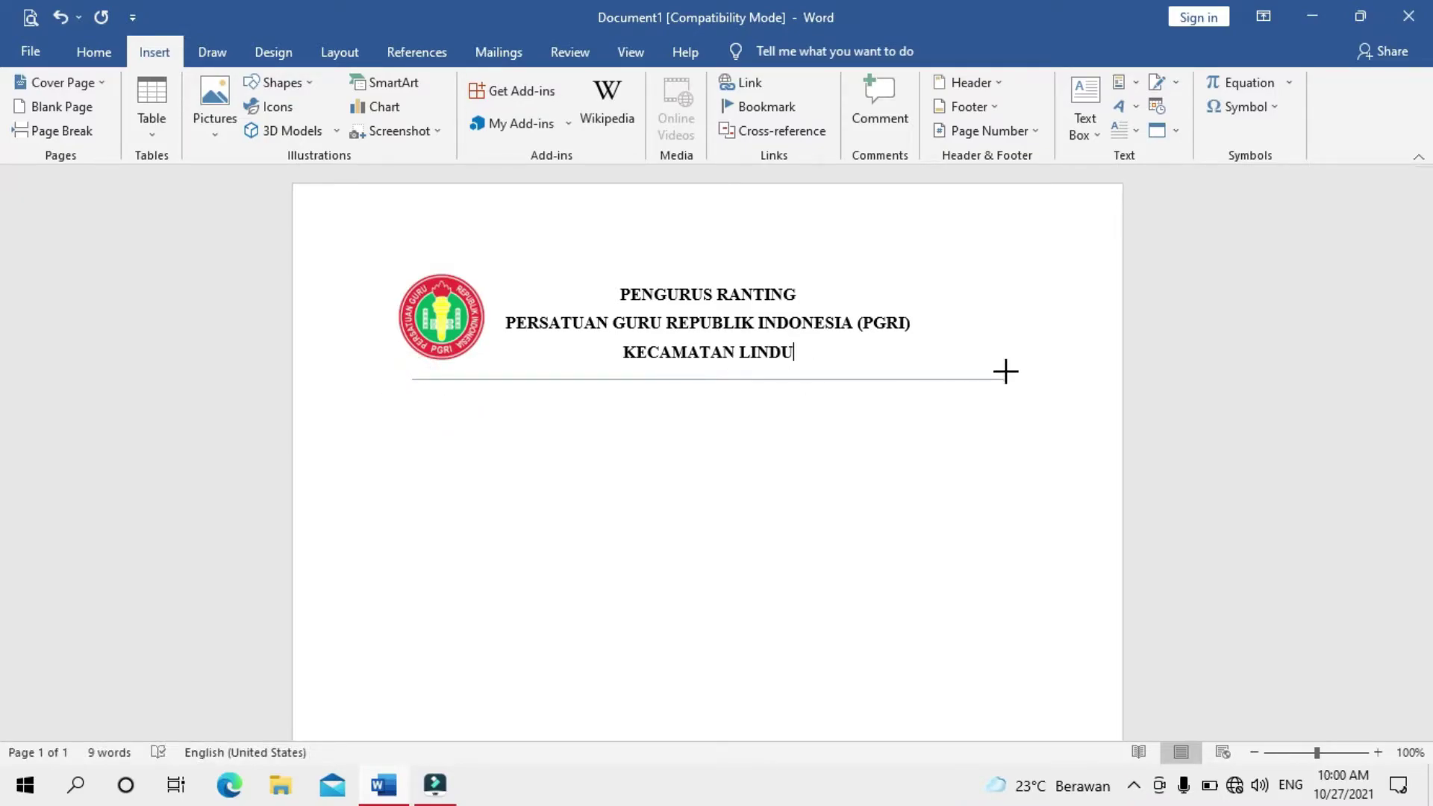
left_click_drag(990, 371, 1004, 379)
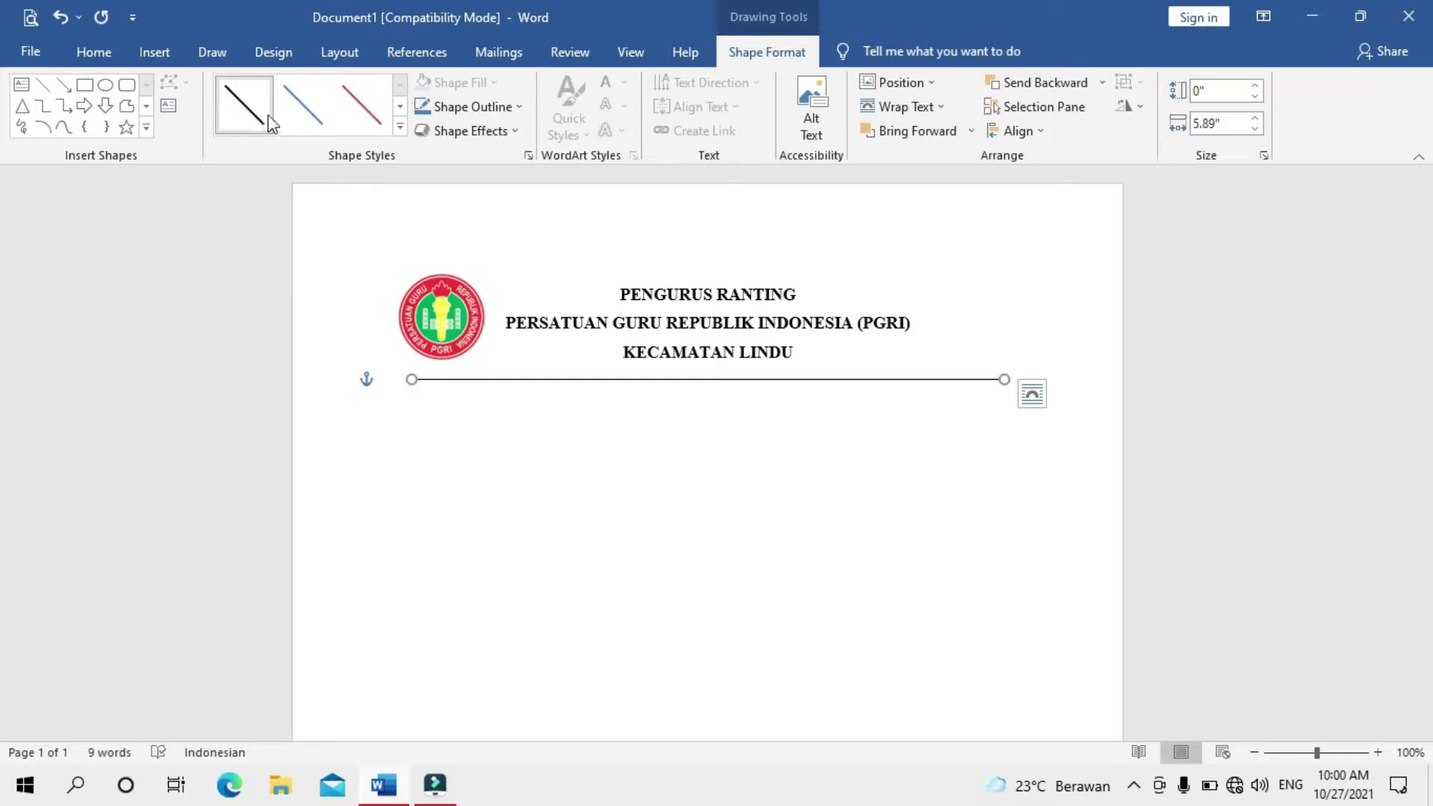
- Delete the drawn line under the letterhead and place the cursor after KECAMATAN LINDU
left_click(484, 106)
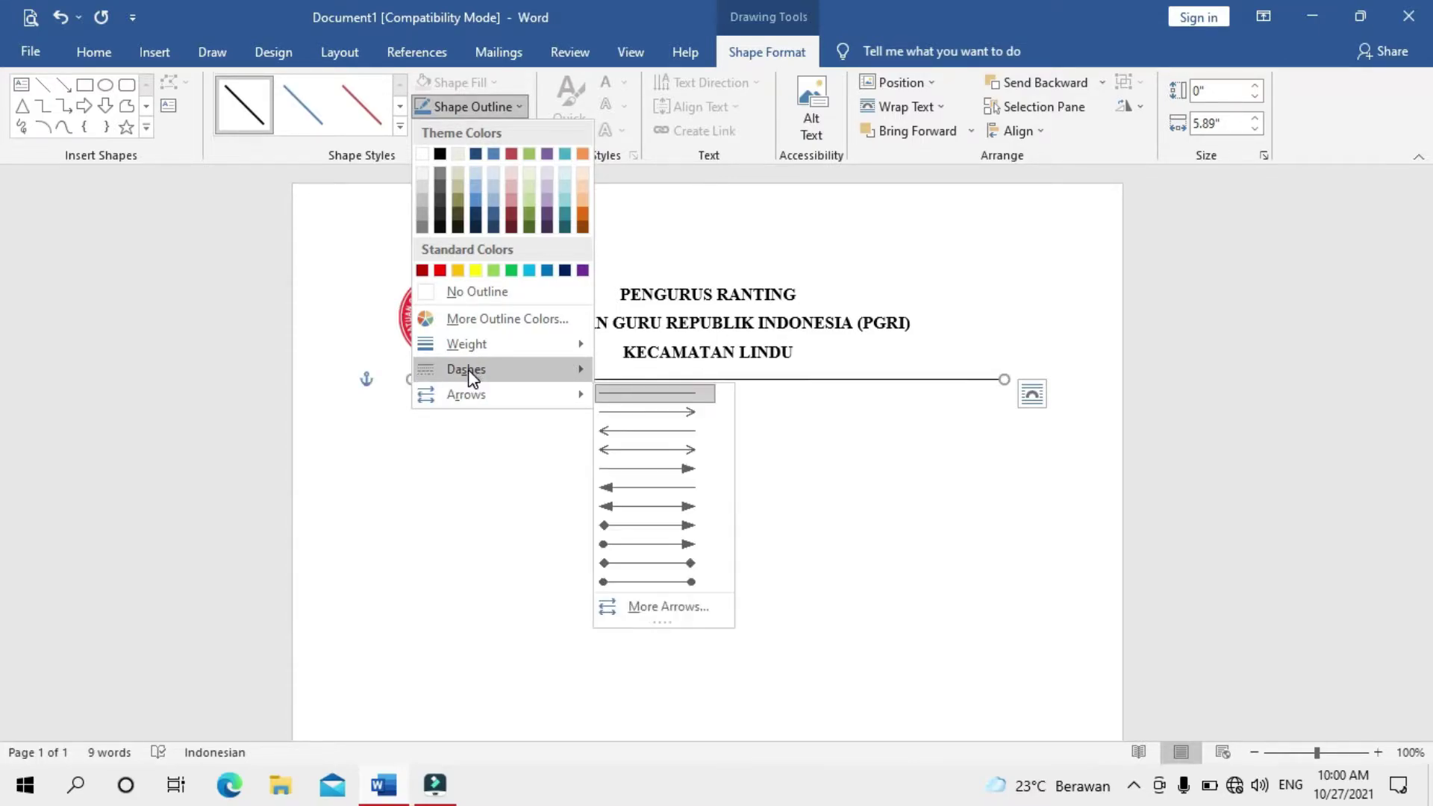
mouse_move(465, 368)
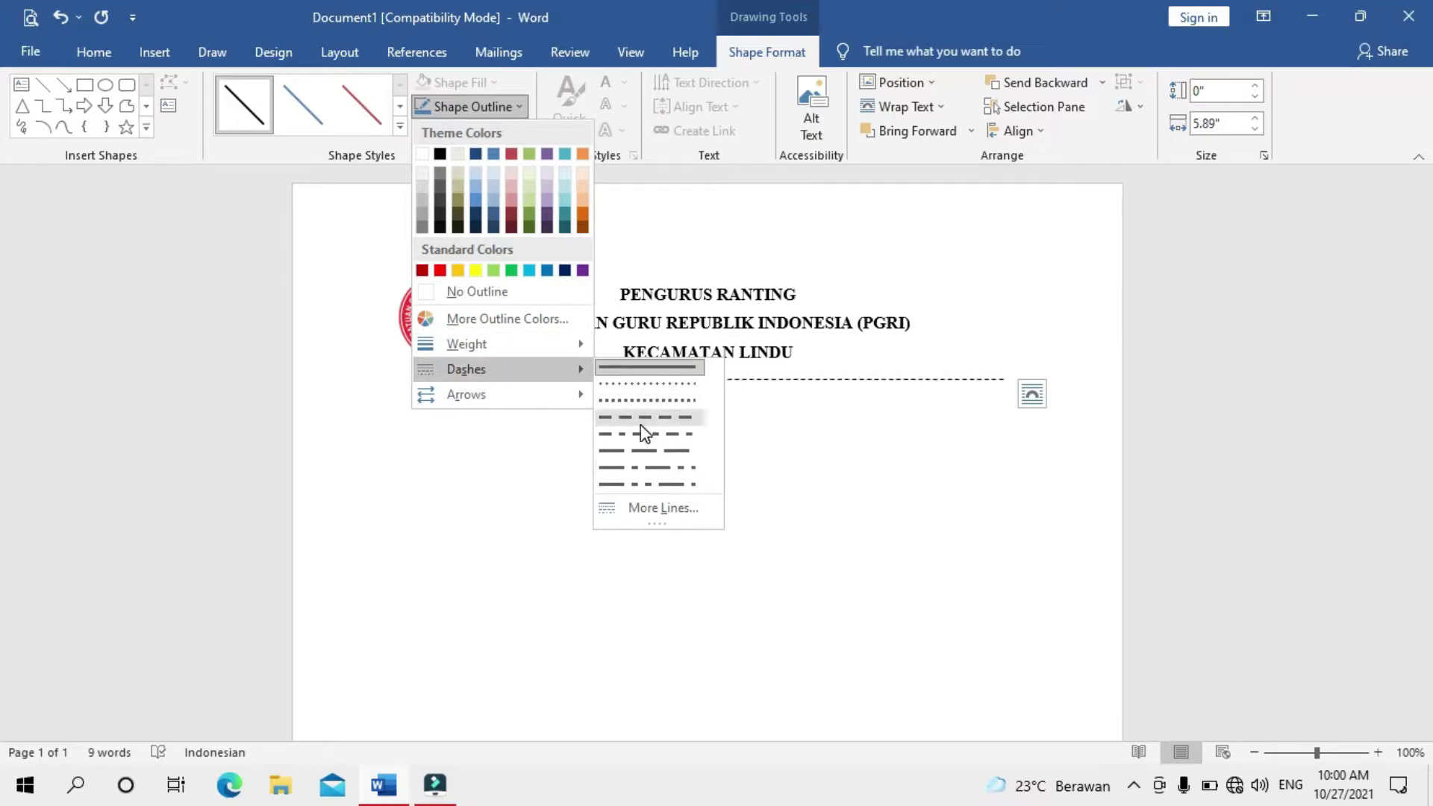
left_click(754, 397)
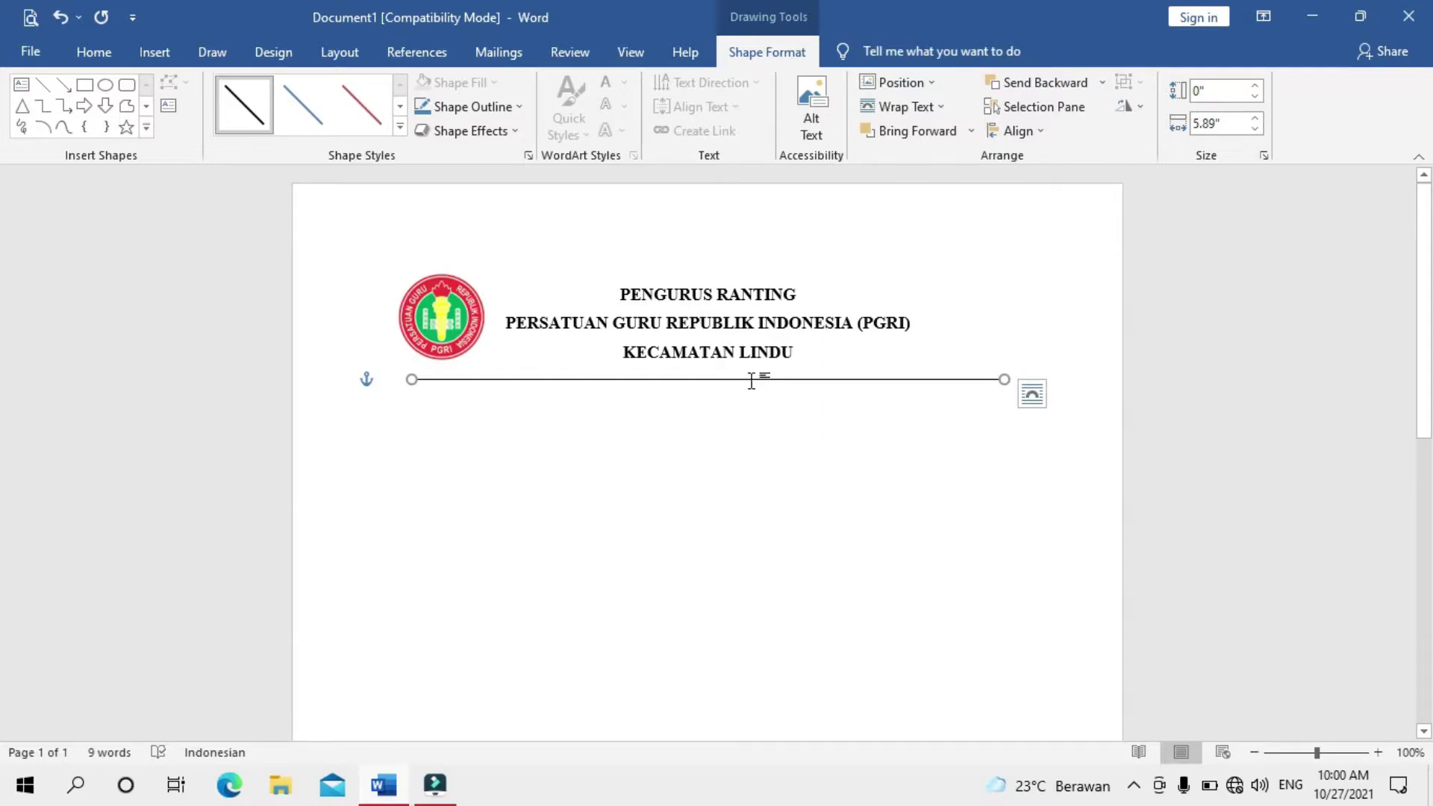
left_click(759, 380)
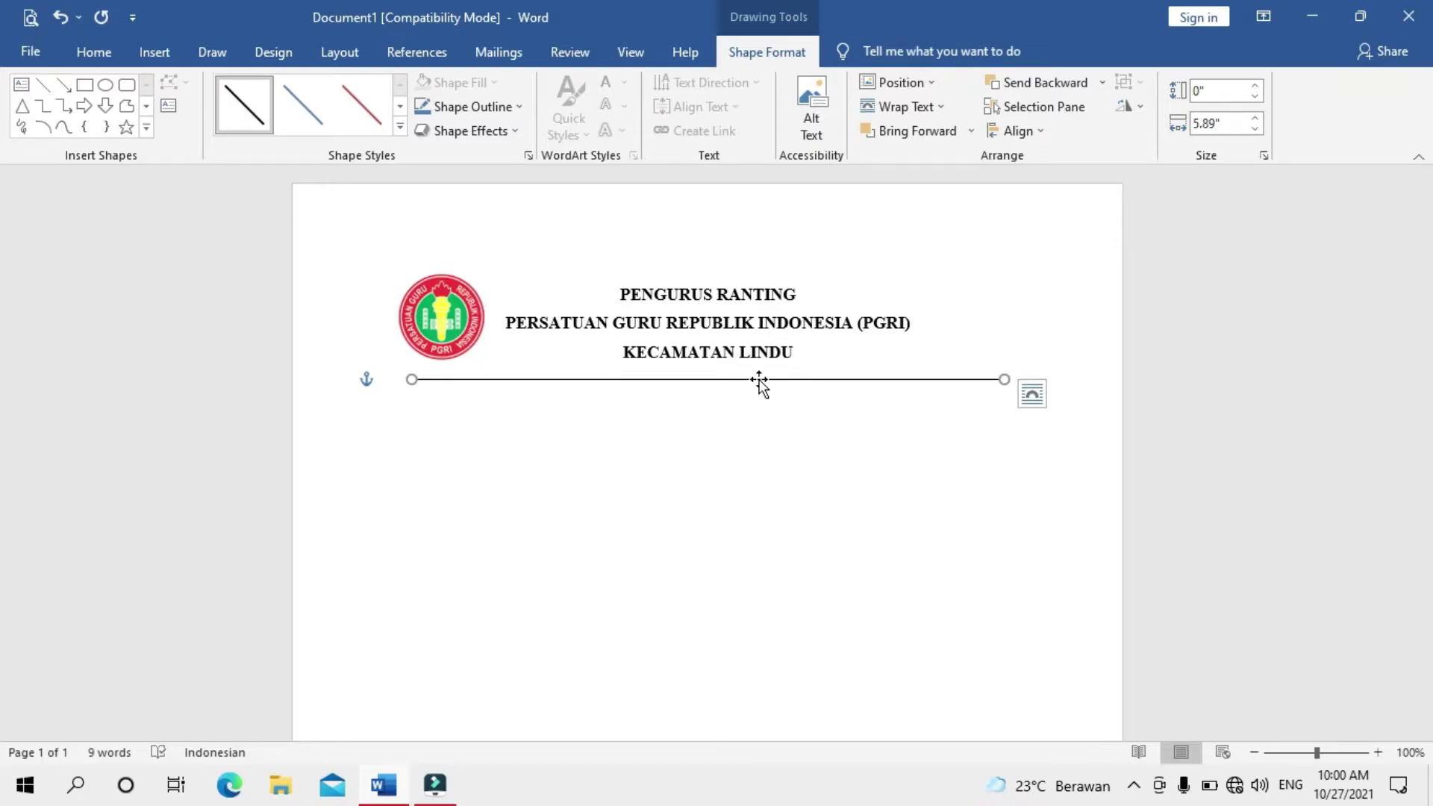
key("Delete")
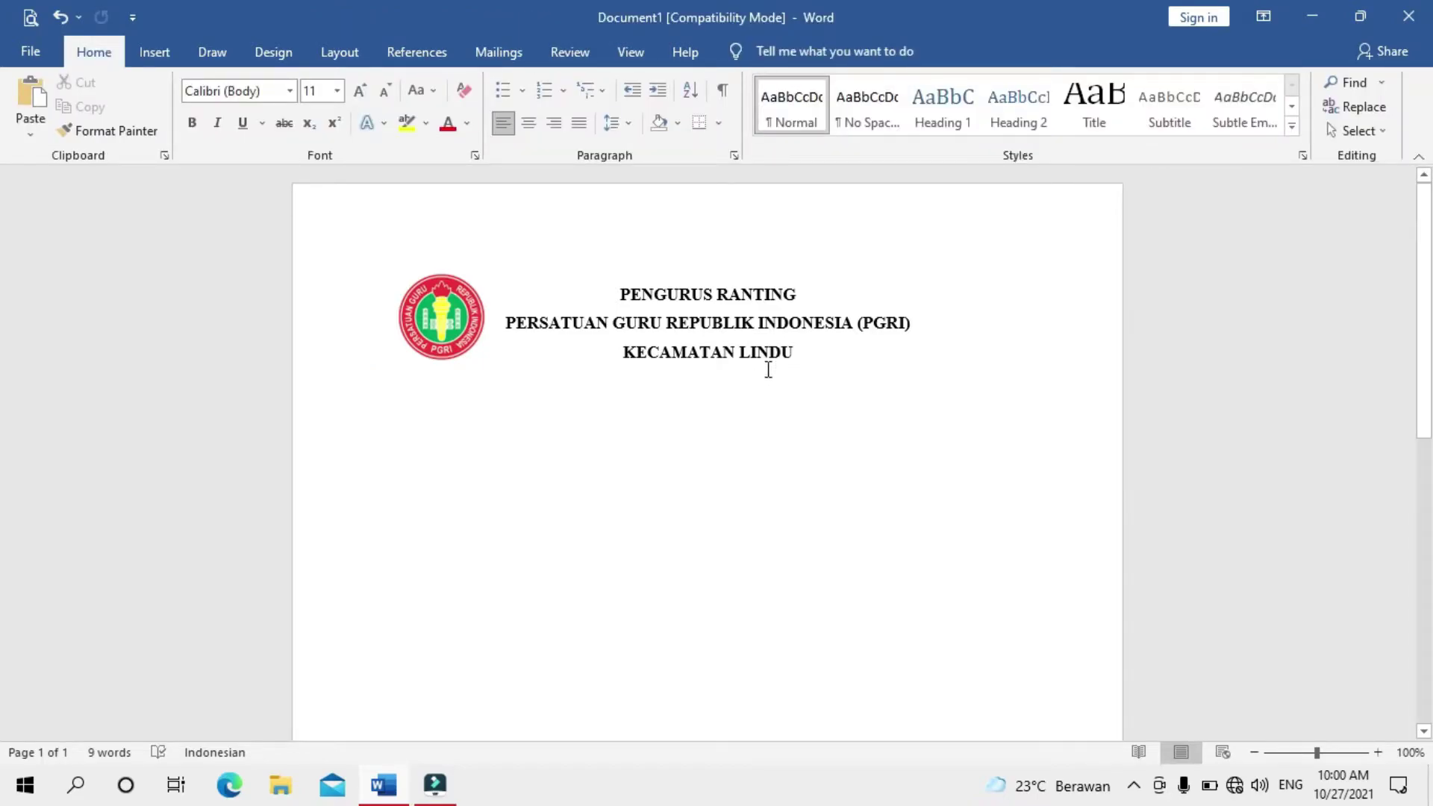
left_click(808, 349)
- Add a centred line after KECAMATAN LINDU, try a --- single border, then undo and erase it
key("Return")
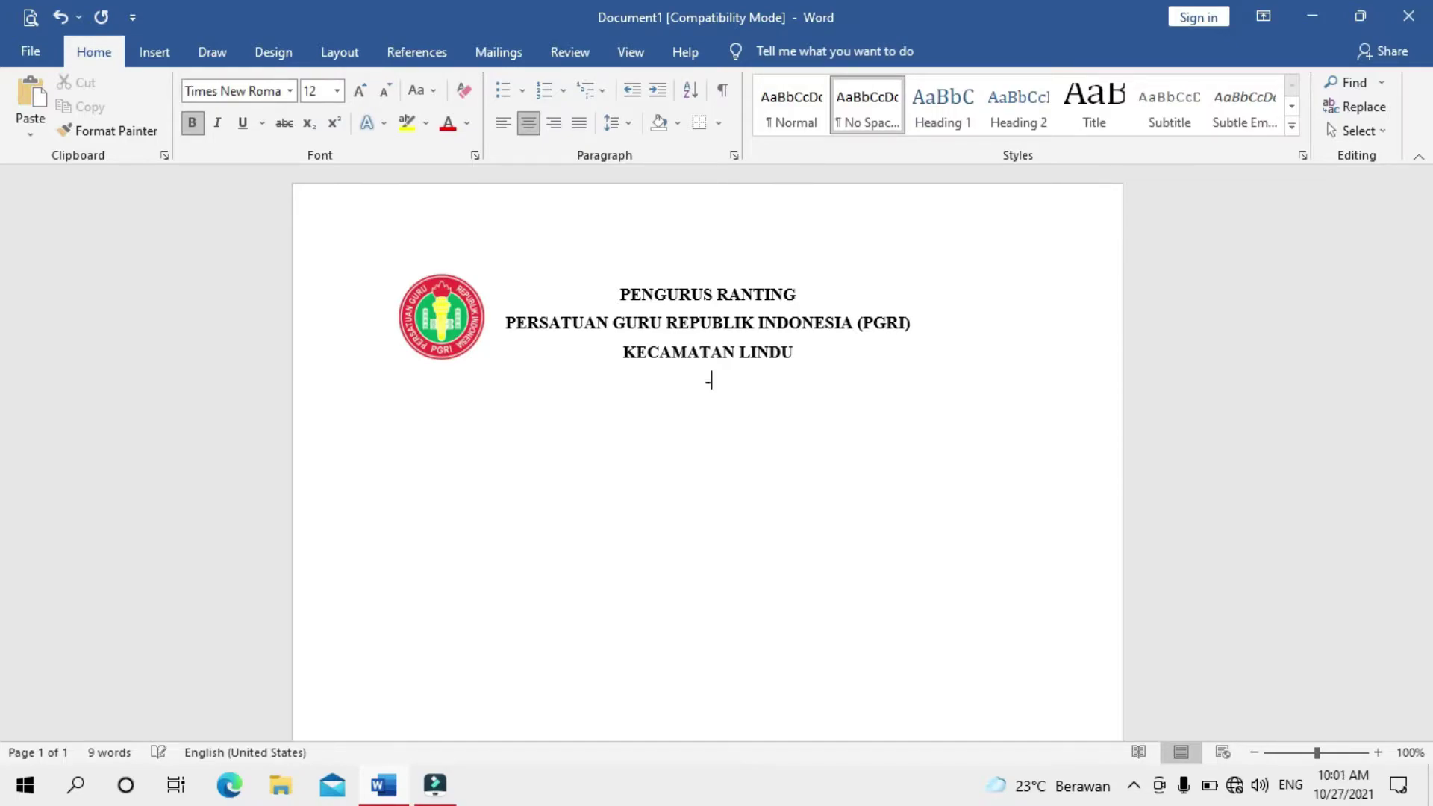
type("-")
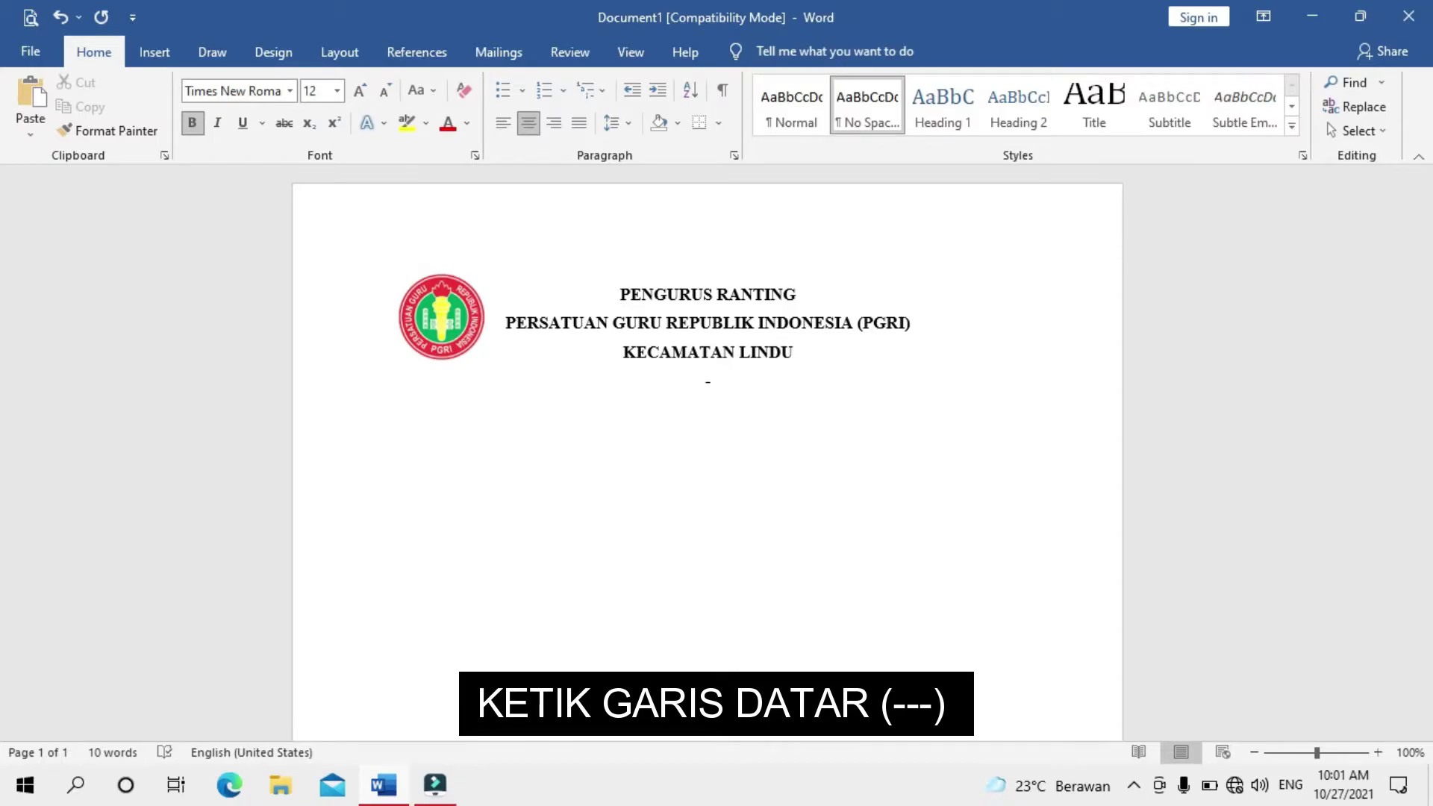
type("-")
type("-")
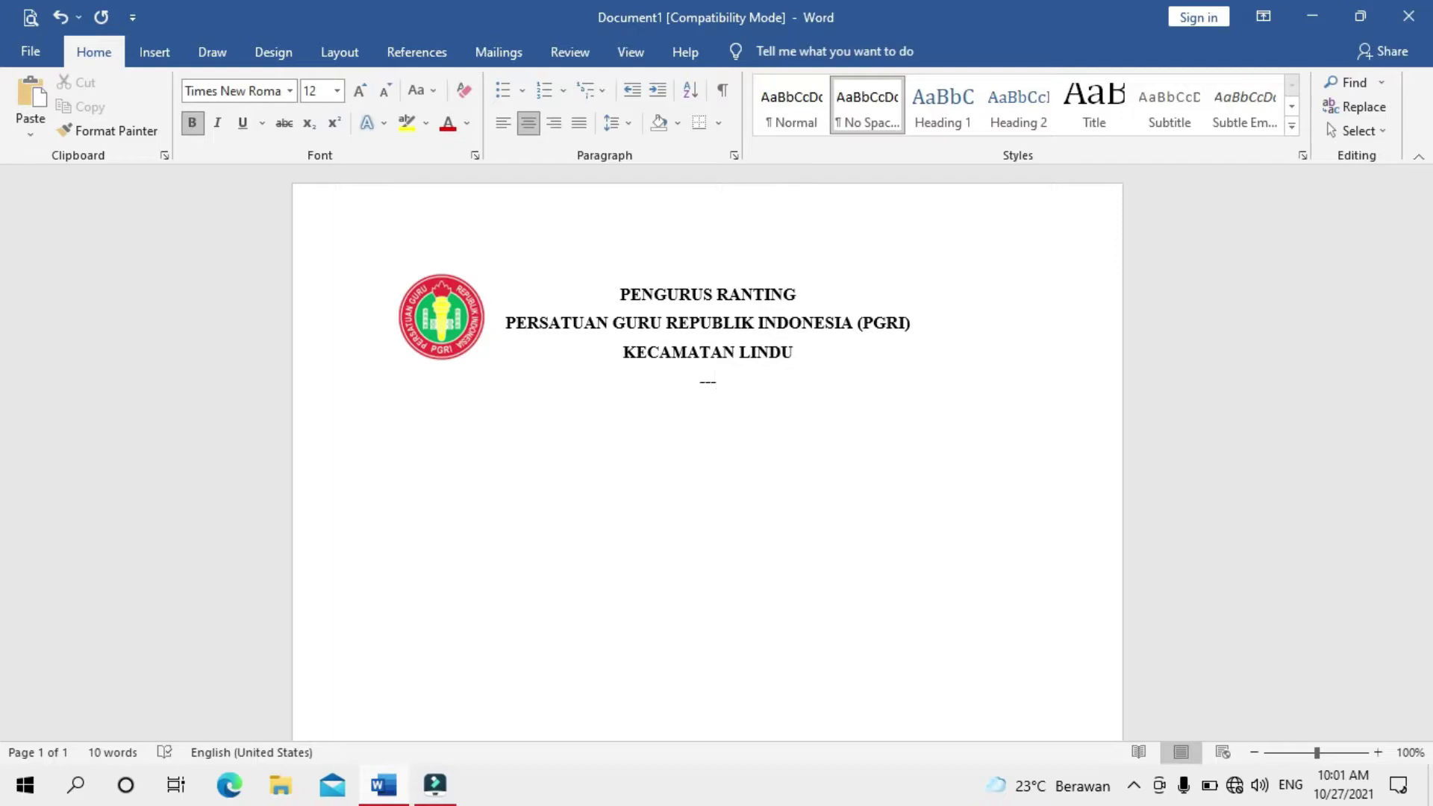
key("Return")
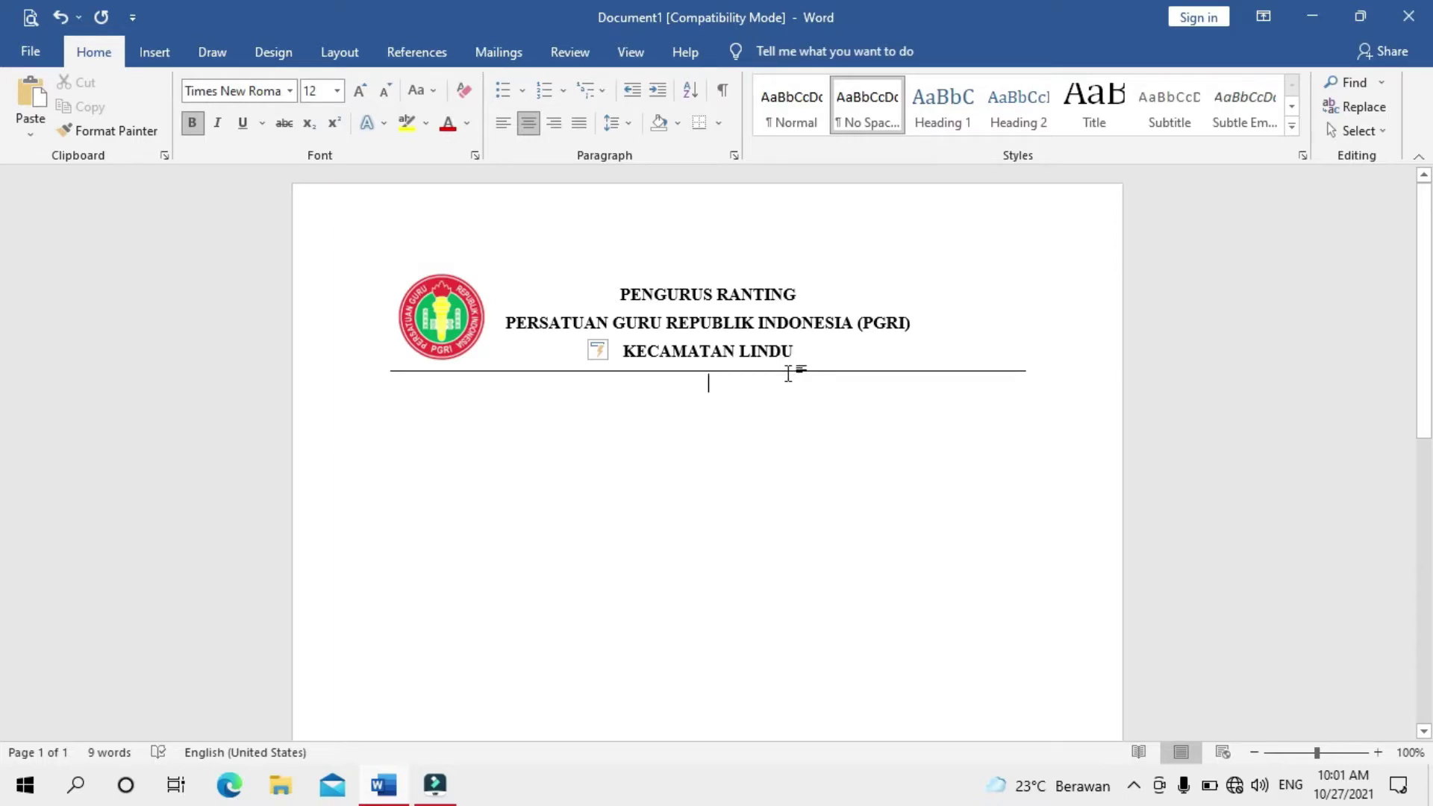
key("ctrl+z")
key("ctrl+l")
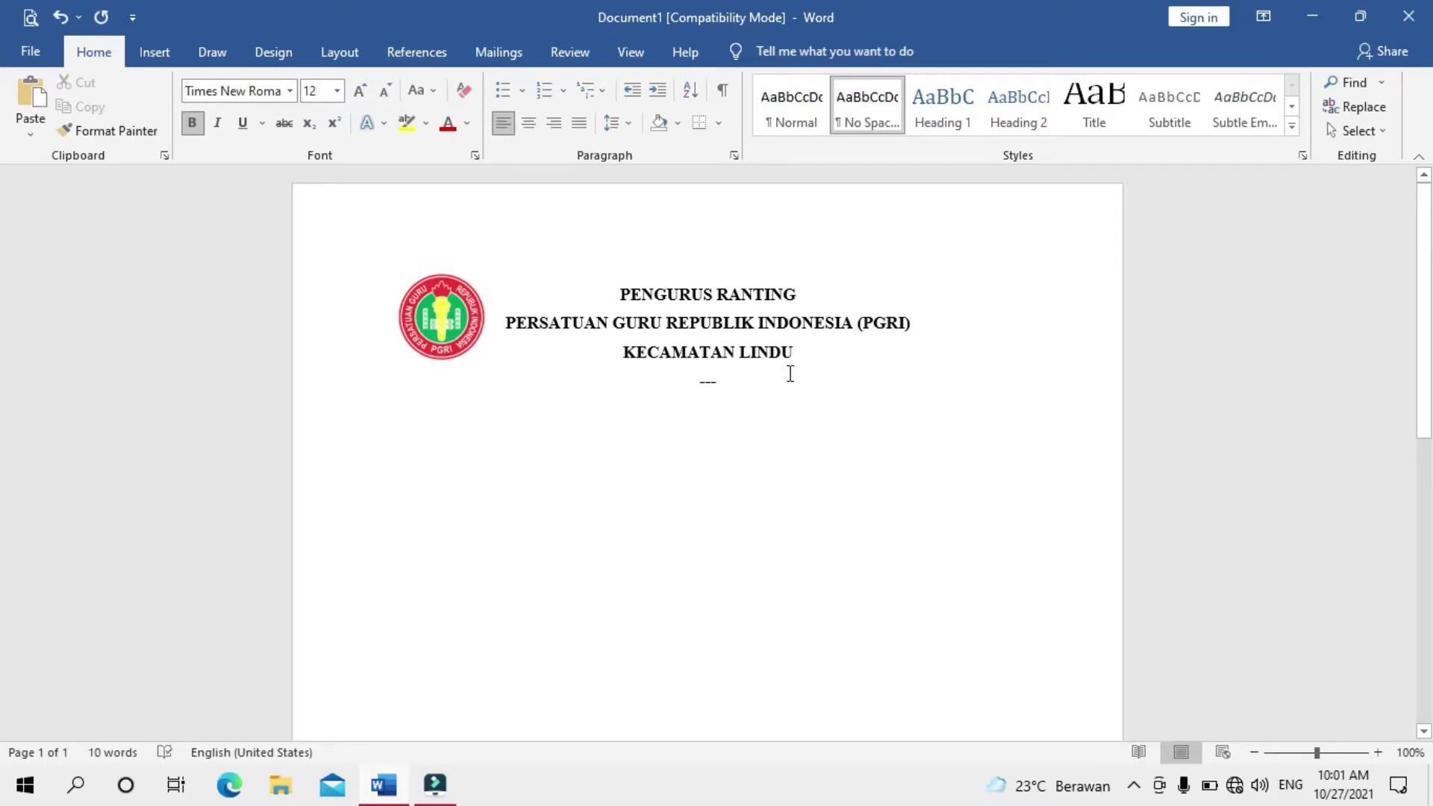
key("ctrl+e")
key("BackSpace")
key("BackSpace")
key("BackSpace")
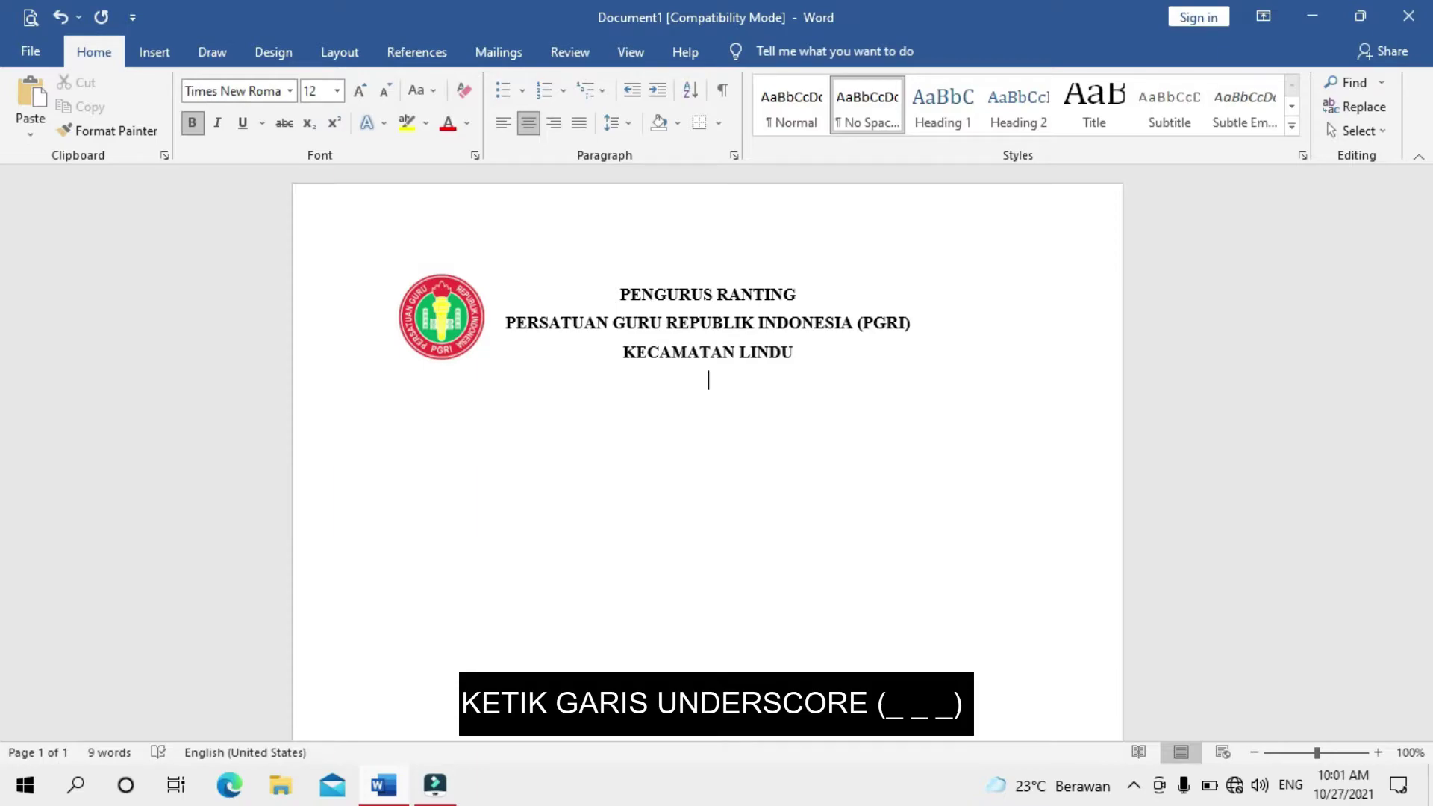
type("_")
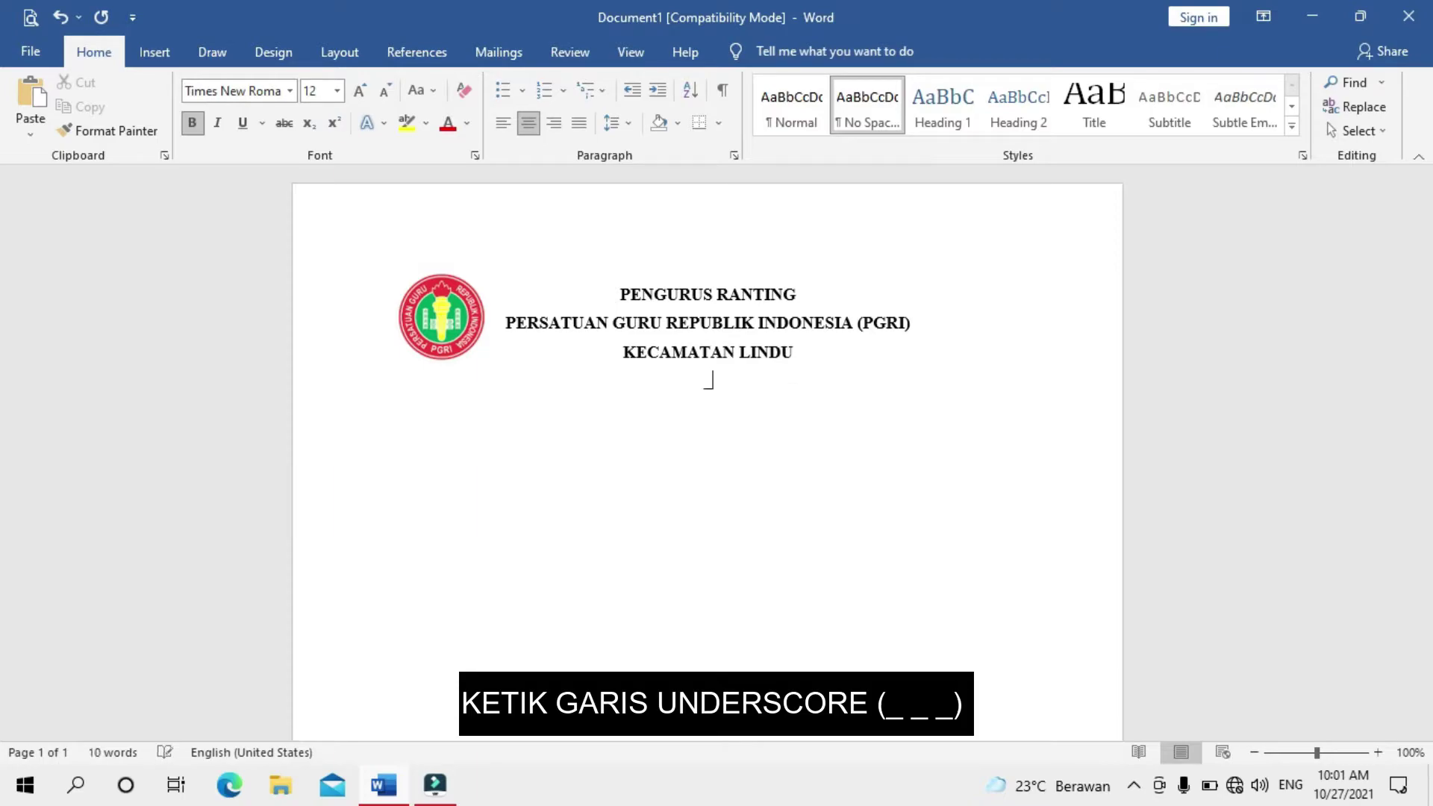
type("____")
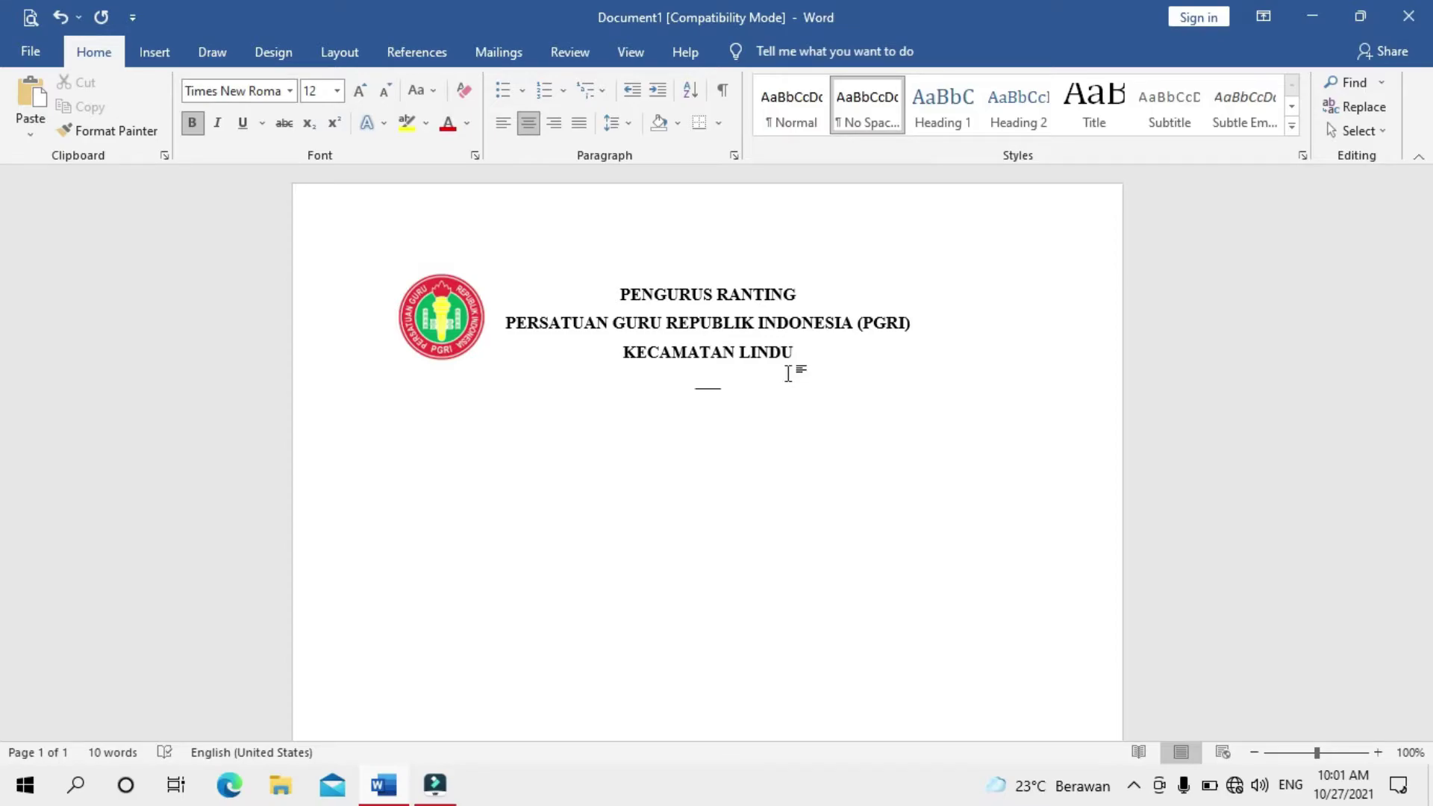
key("Return")
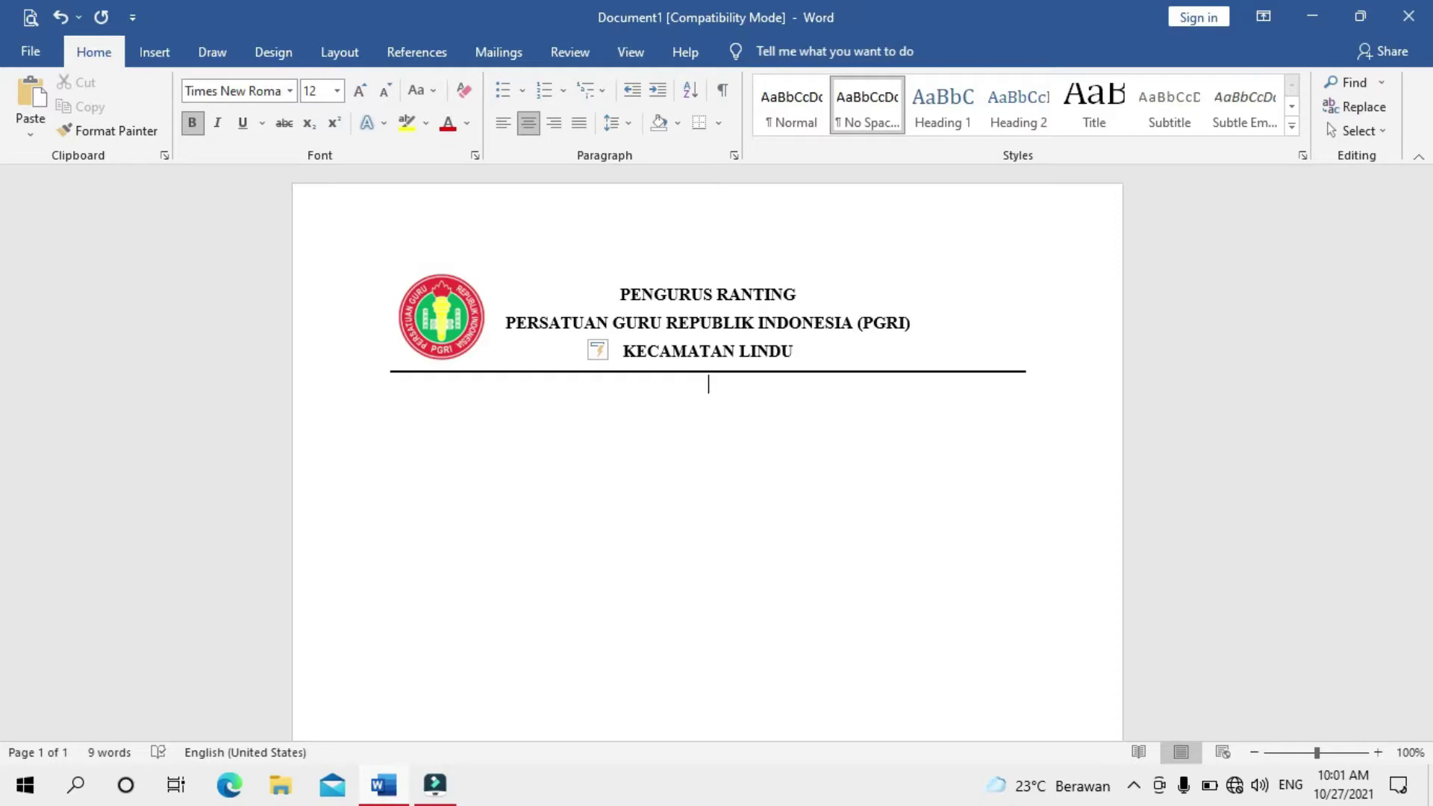
key("ctrl+z")
key("BackSpace")
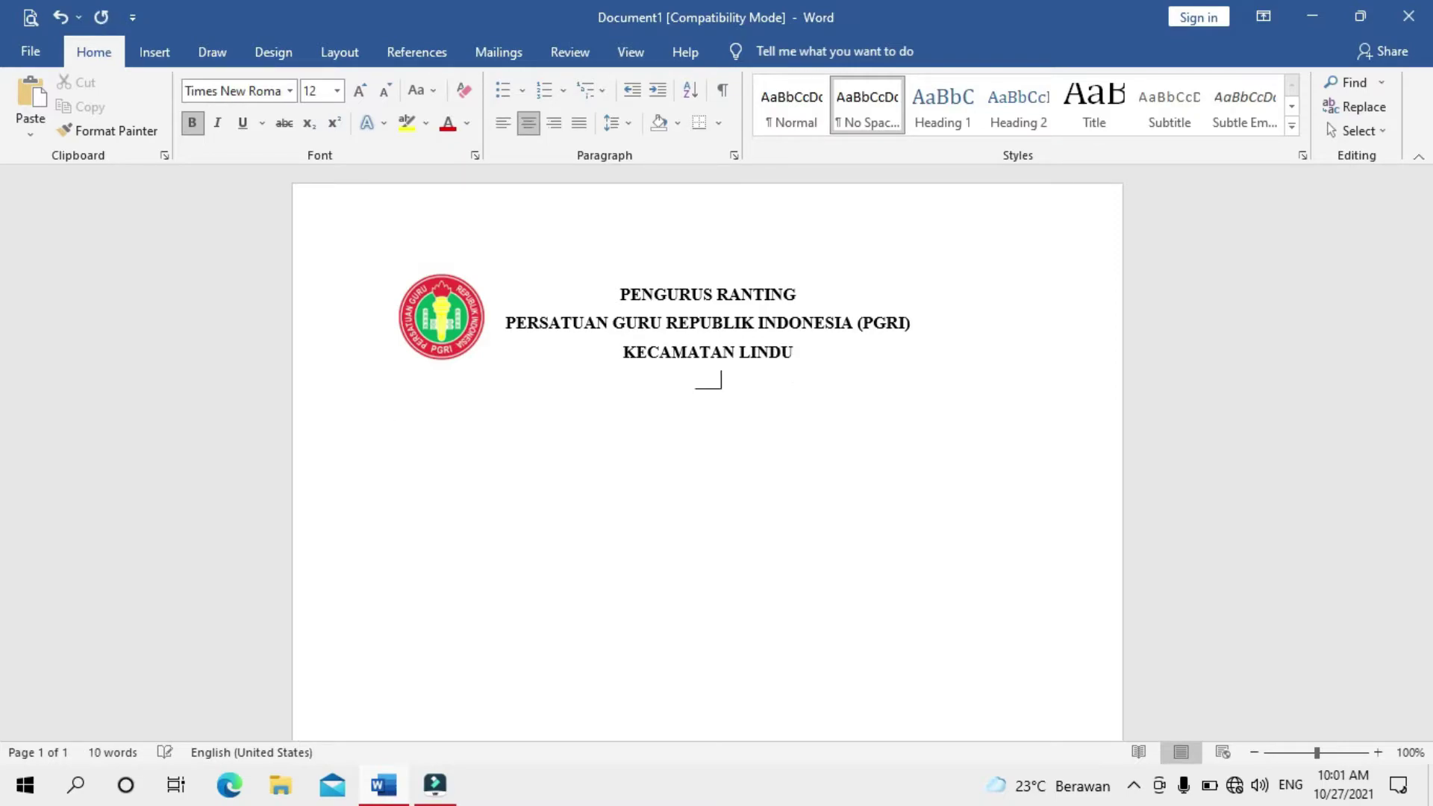
key("BackSpace")
key("BackSpace")
key("BackSpace")
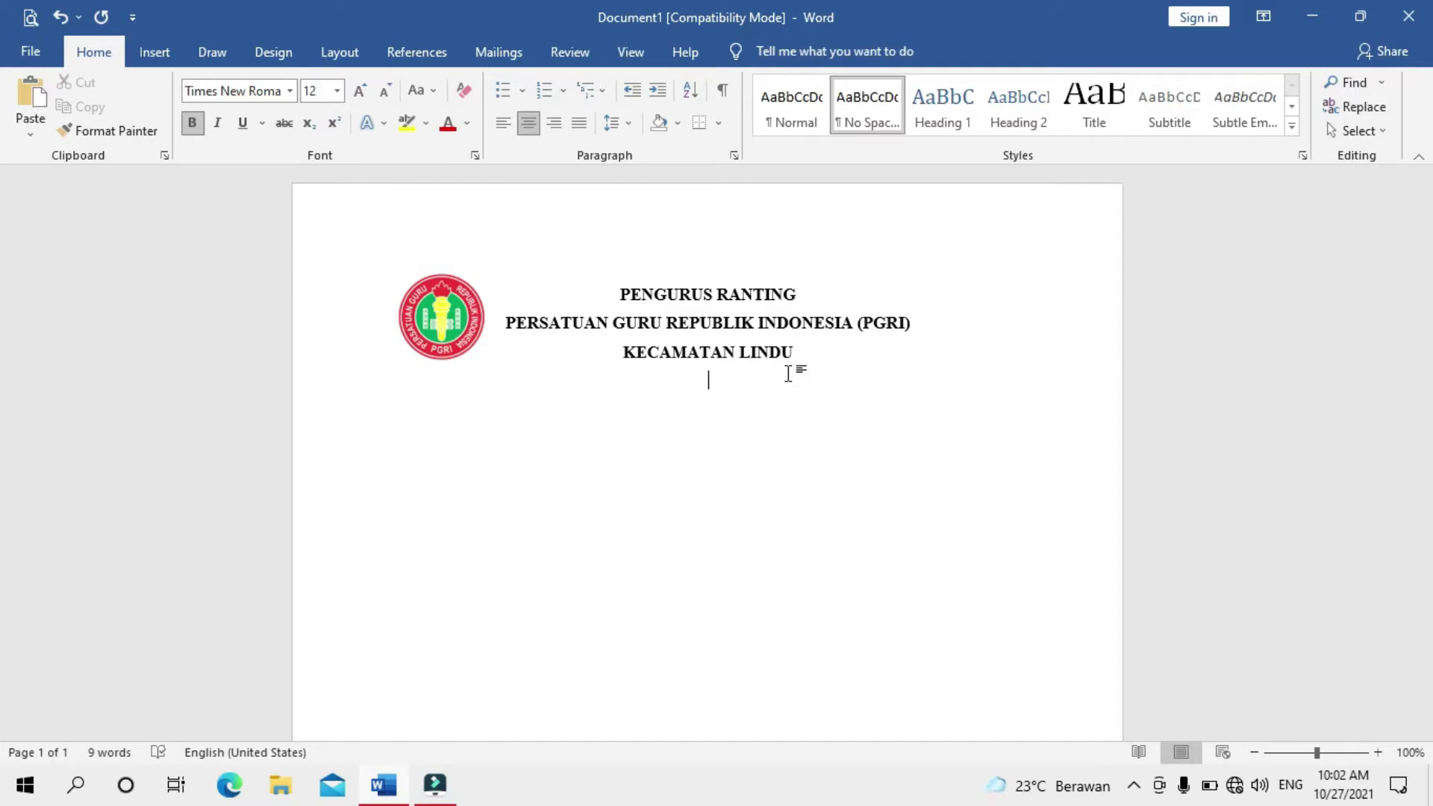
- Try a ~~~ wavy border line, then undo it and erase the tildes
type("~~")
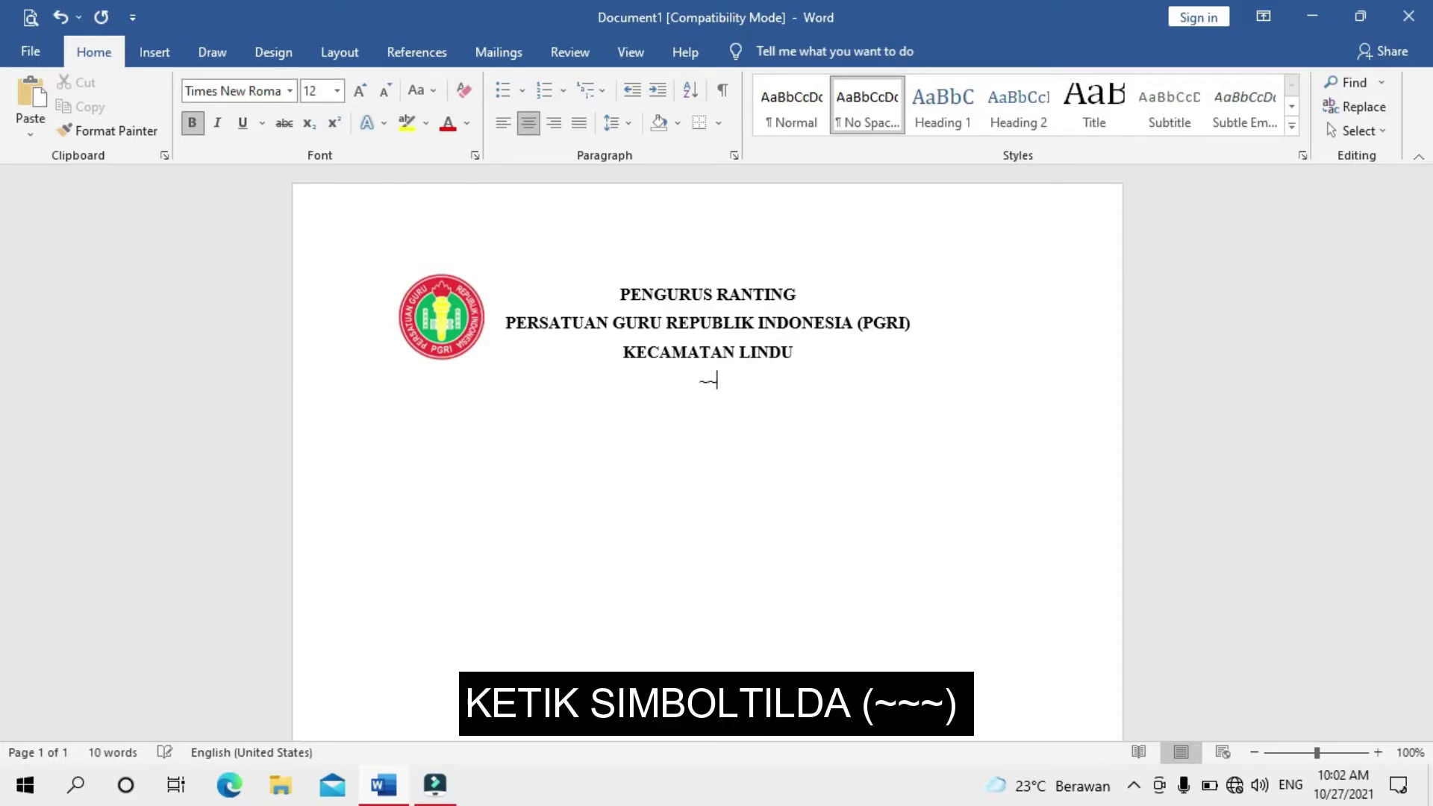
type("~")
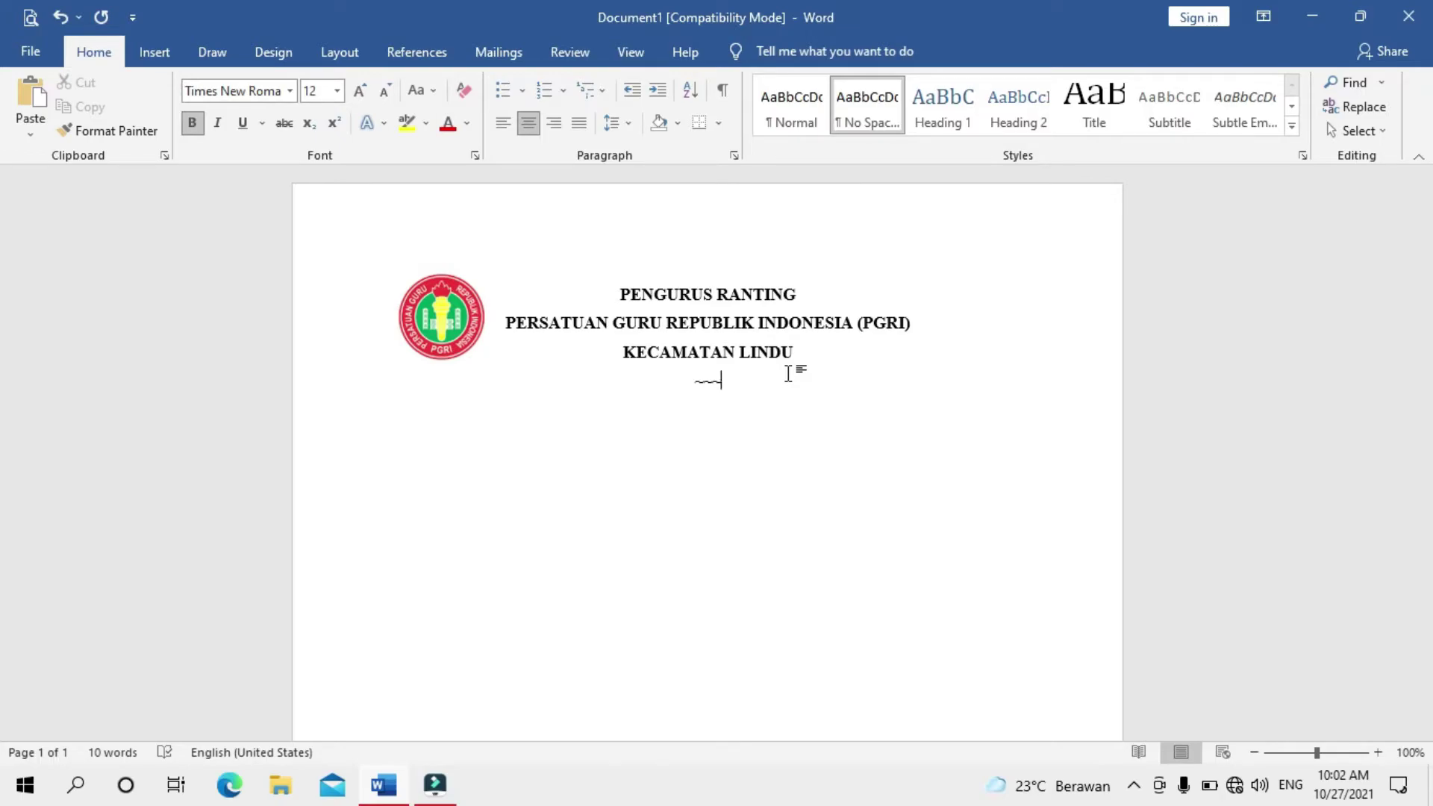
key("Return")
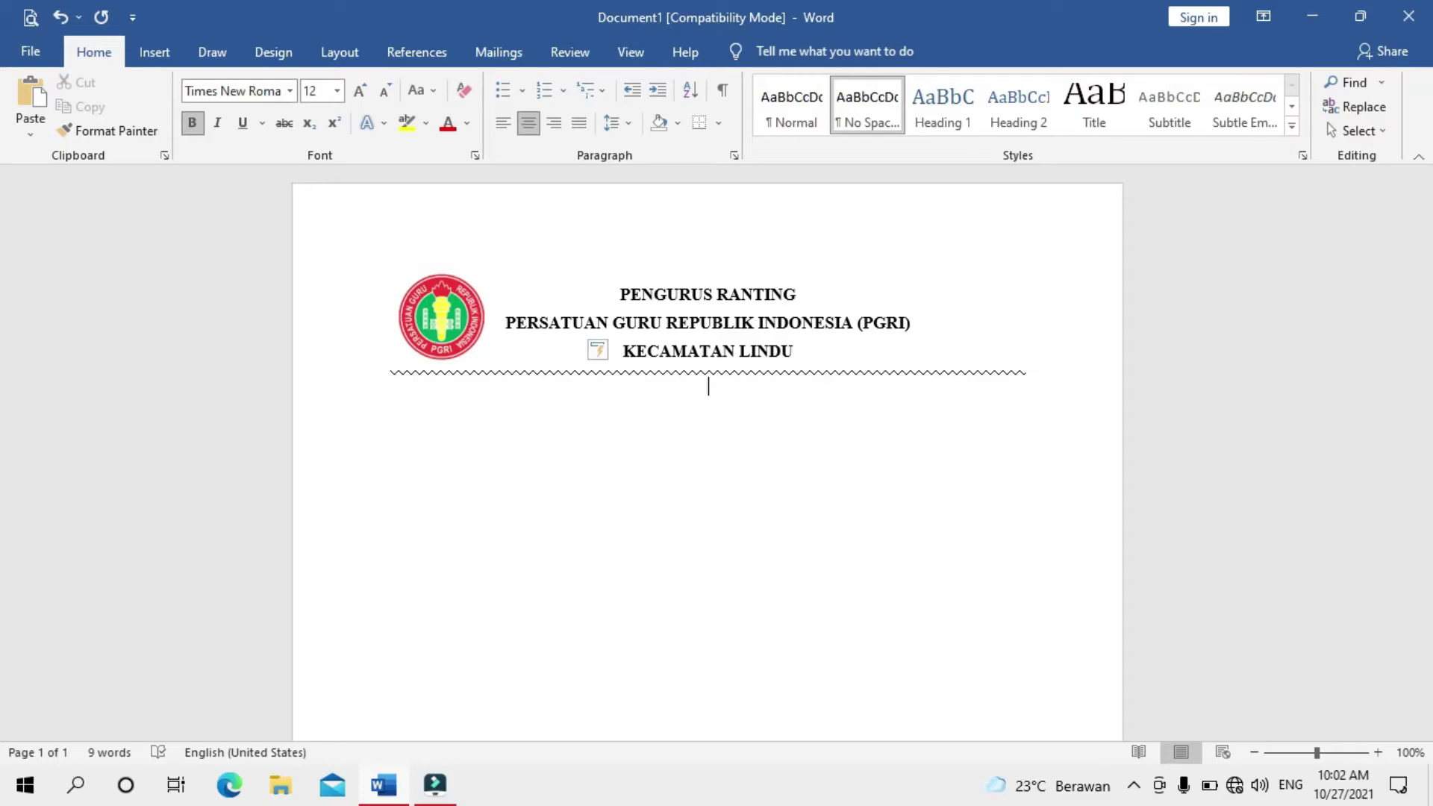
key("ctrl+z")
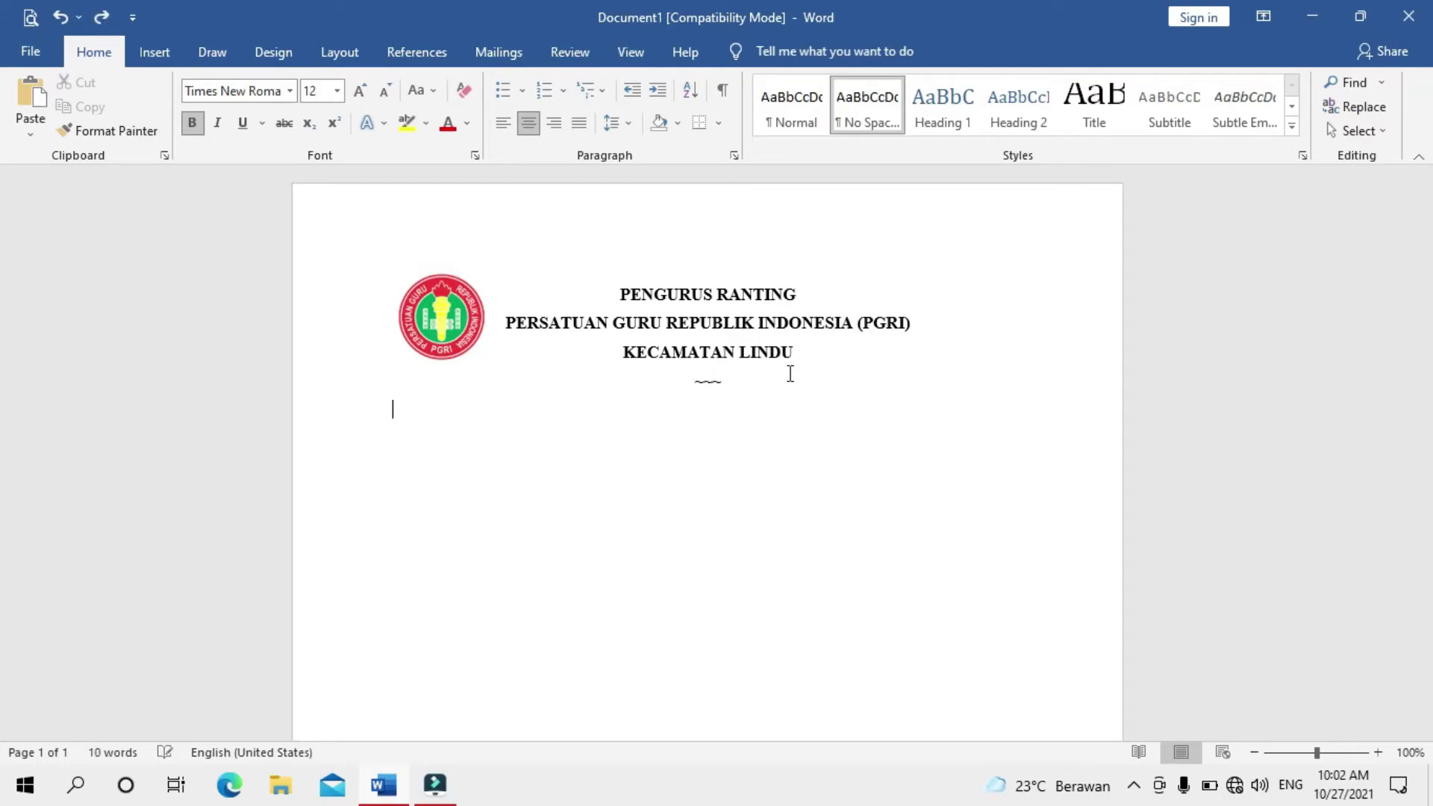
key("BackSpace")
key("BackSpace")
key("BackSpace")
key("BackSpace")
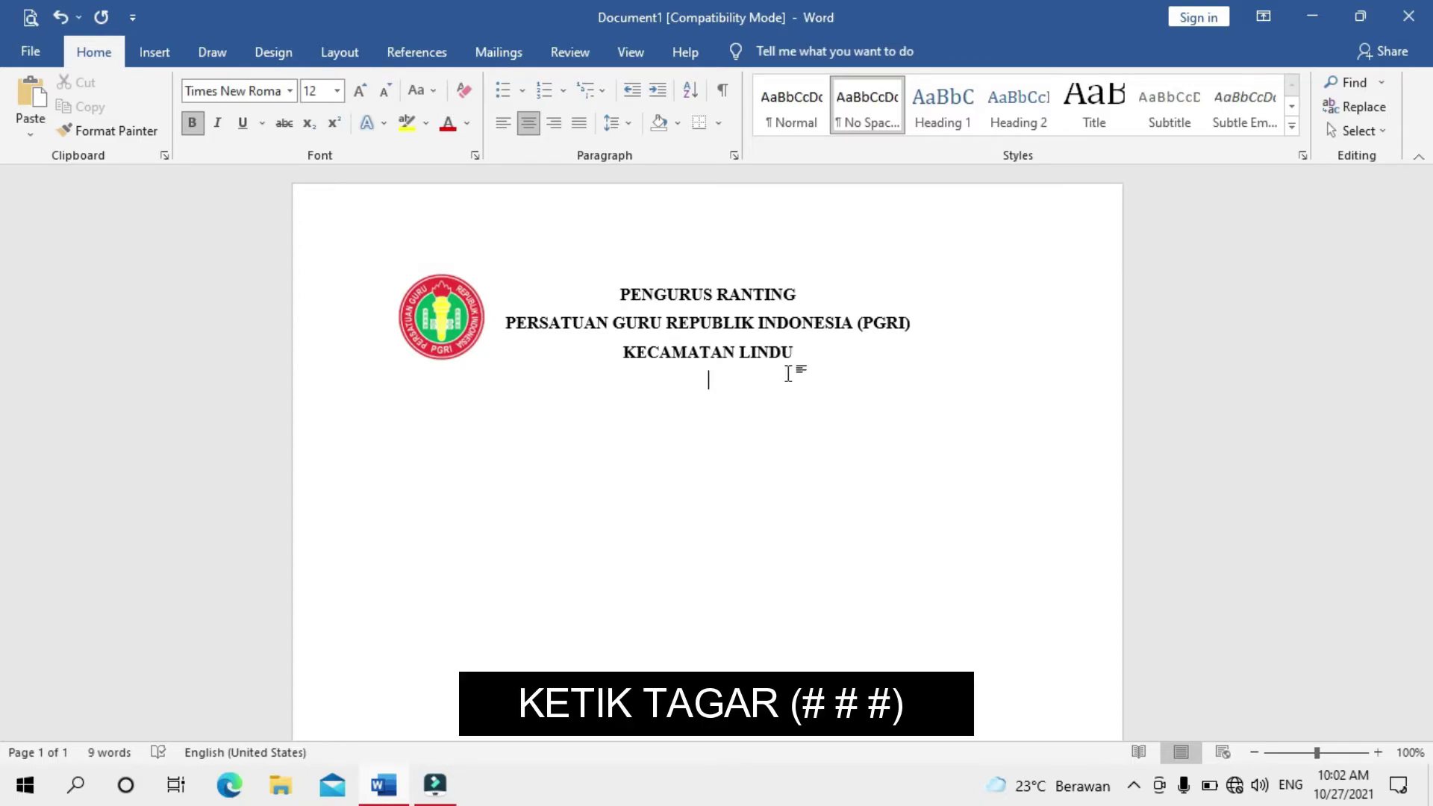
type("###")
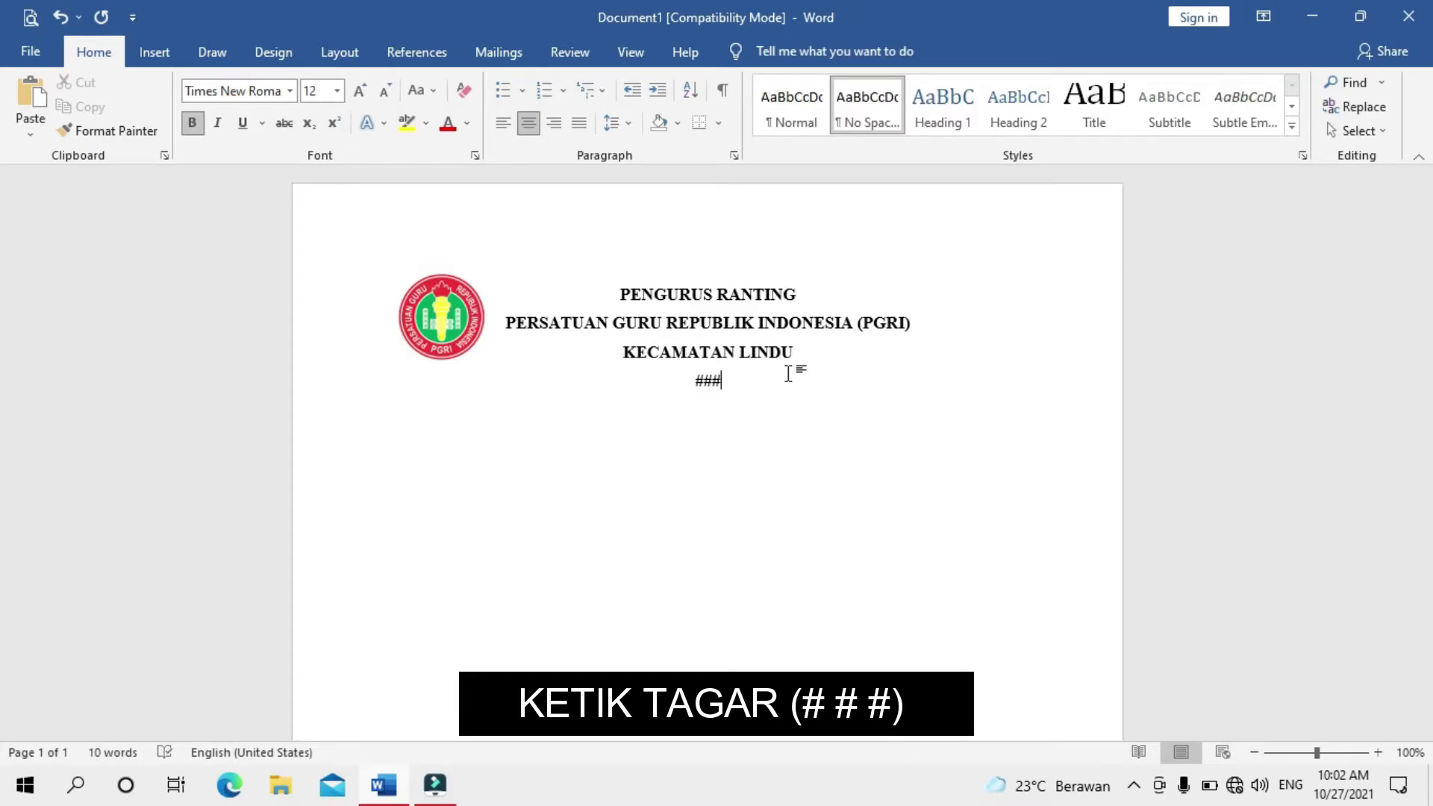
key("Return")
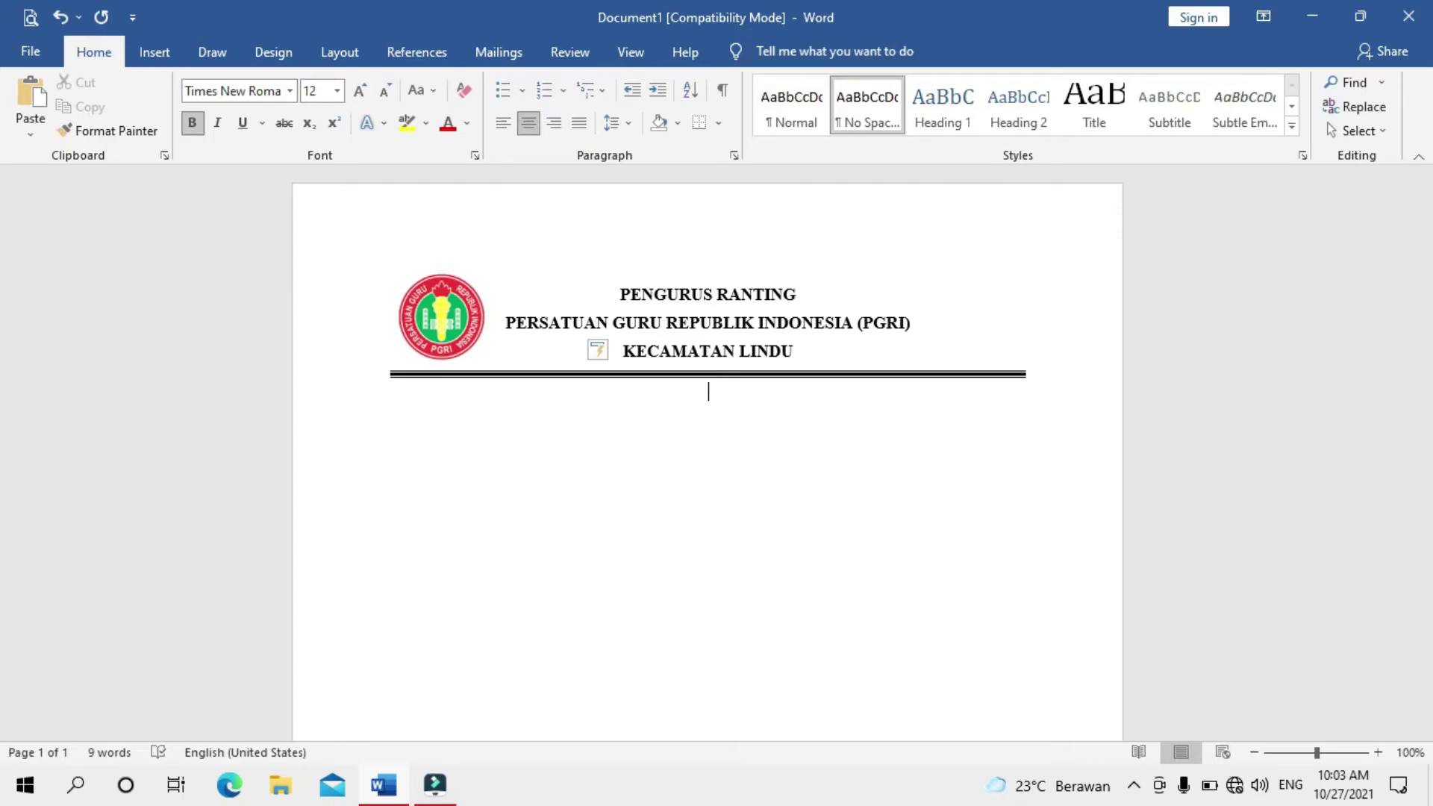
key("ctrl+z")
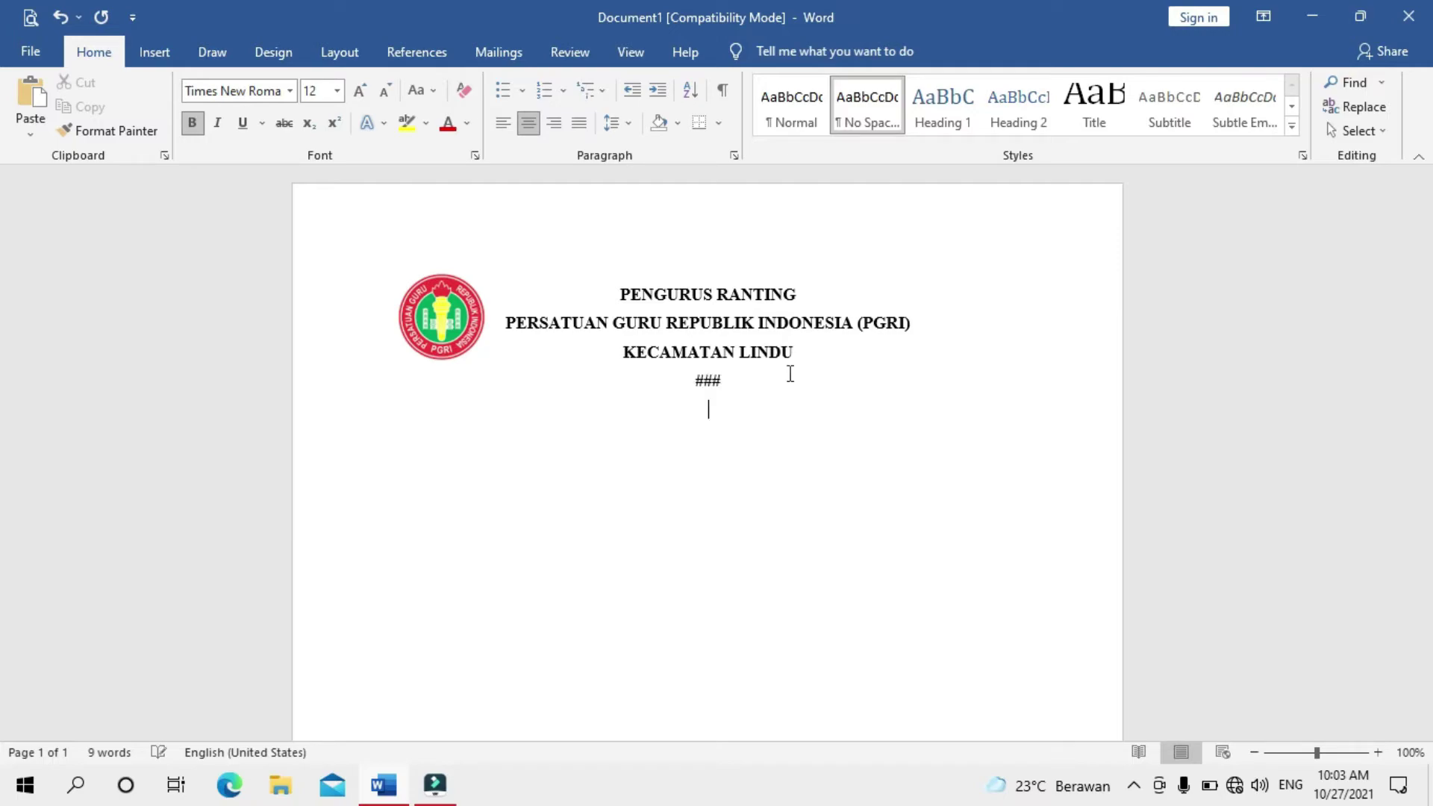
key("BackSpace")
key("BackSpace")
key("BackSpace")
key("BackSpace")
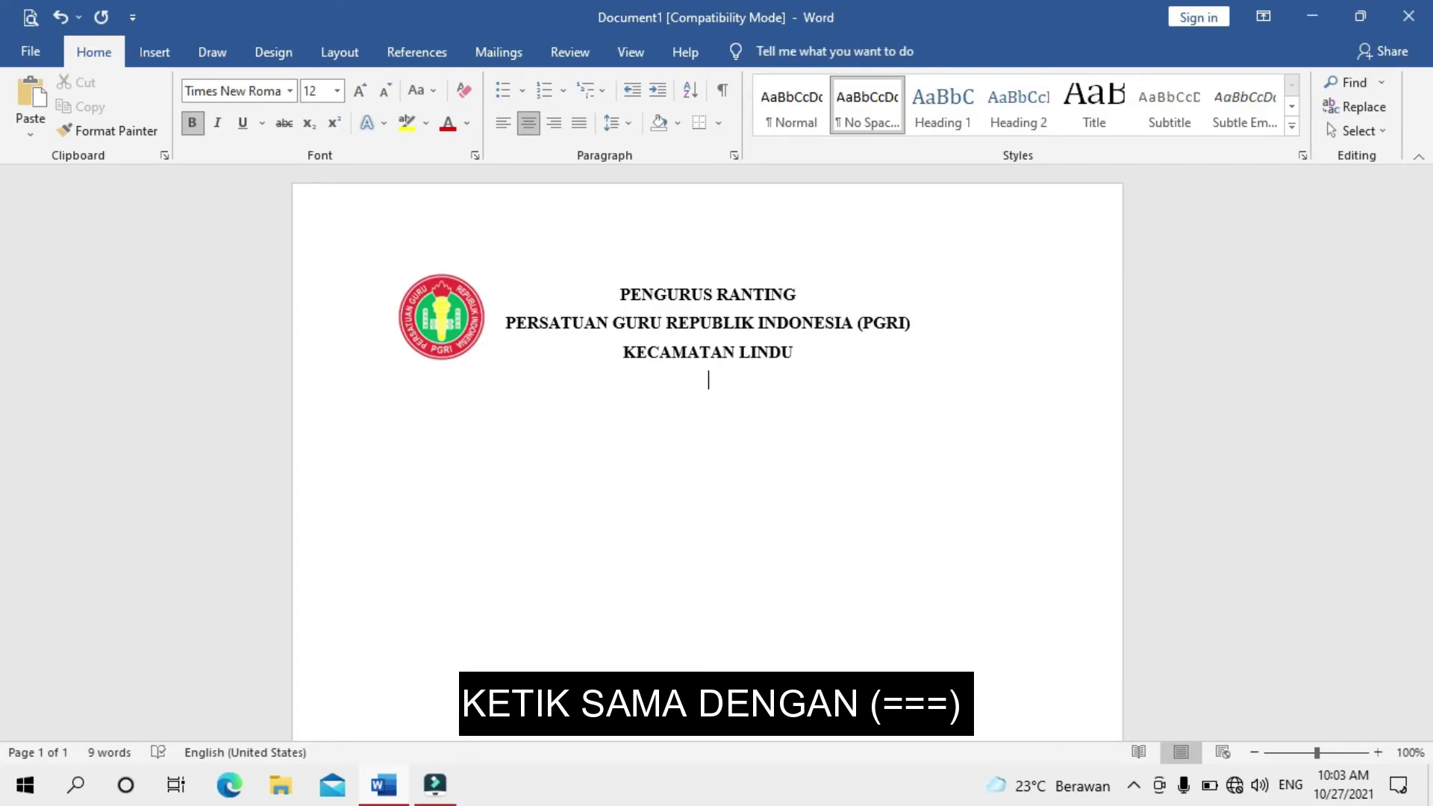
- Try a === double border, undo it, and type --- on the blank centred line
type("===")
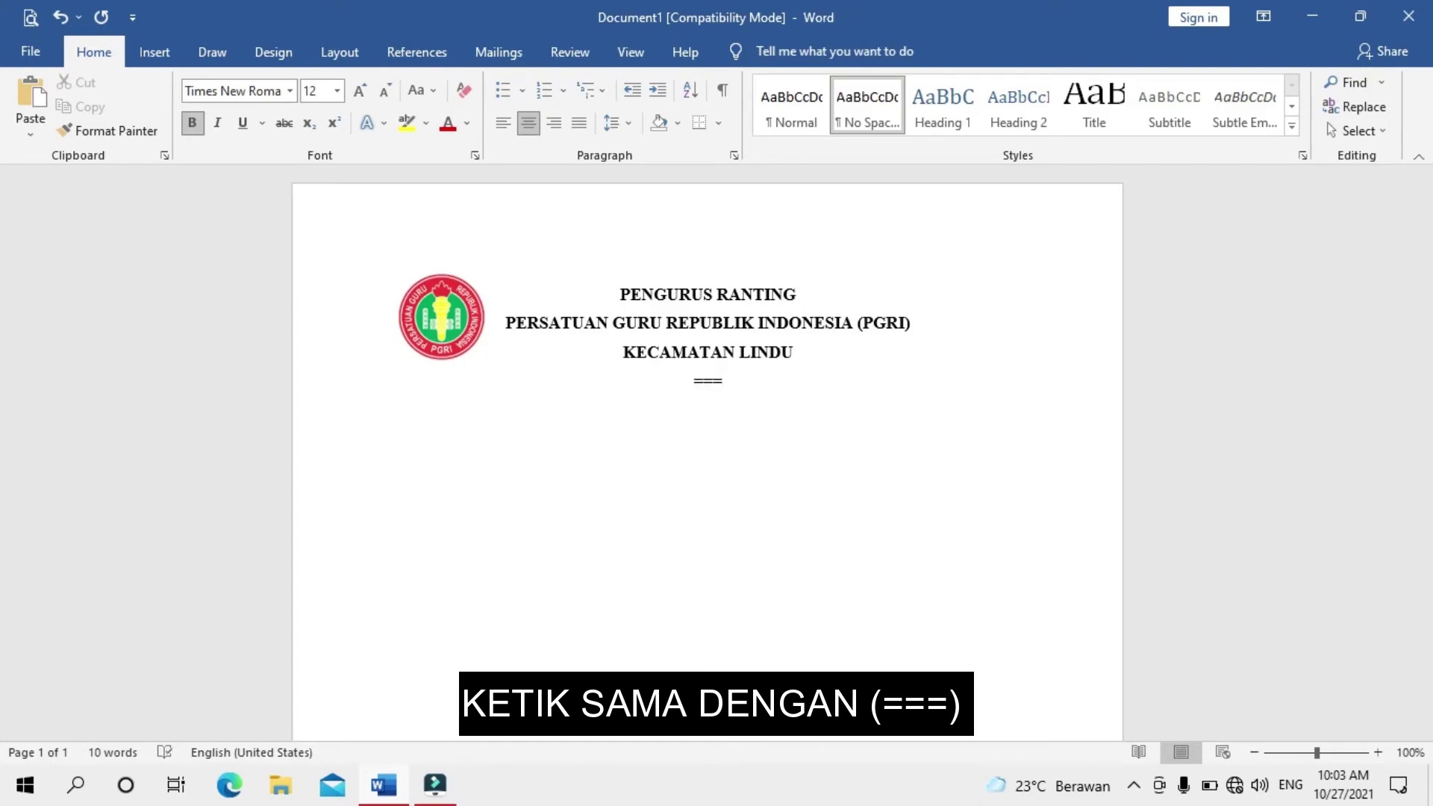
key("Return")
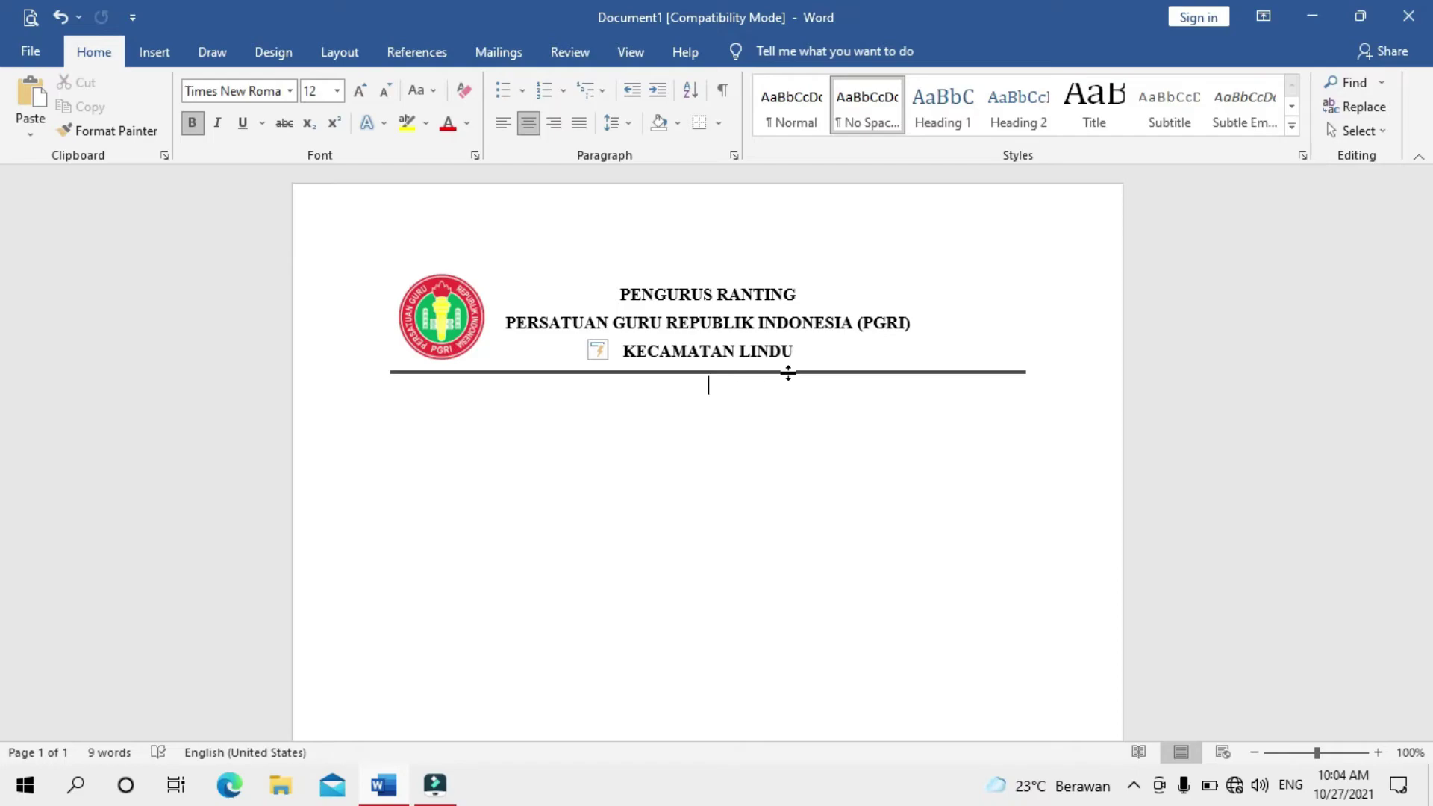
key("ctrl+z")
type("---")
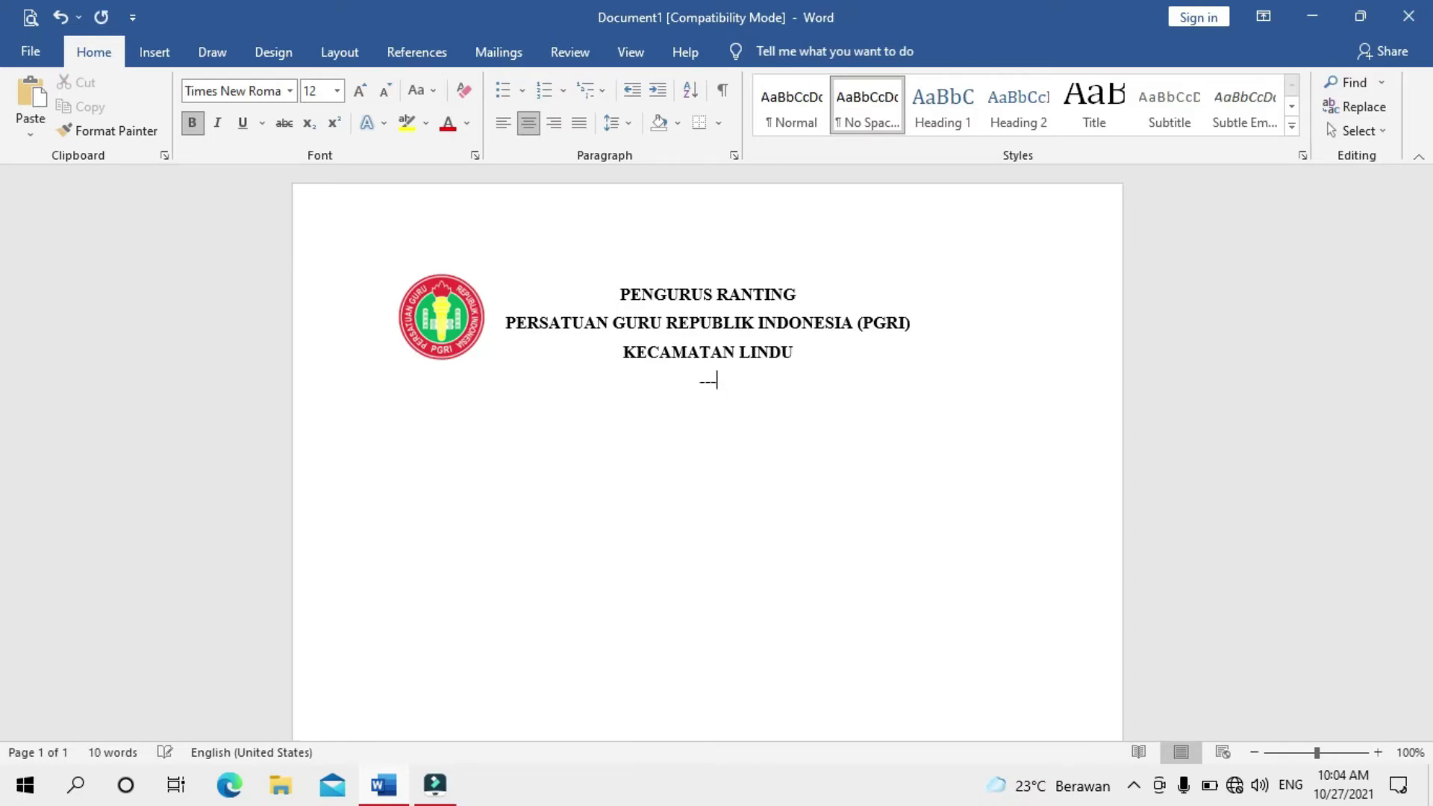
- Turn ---, ___ and ~~~ into single, thick and wavy border lines under the header
key("Return")
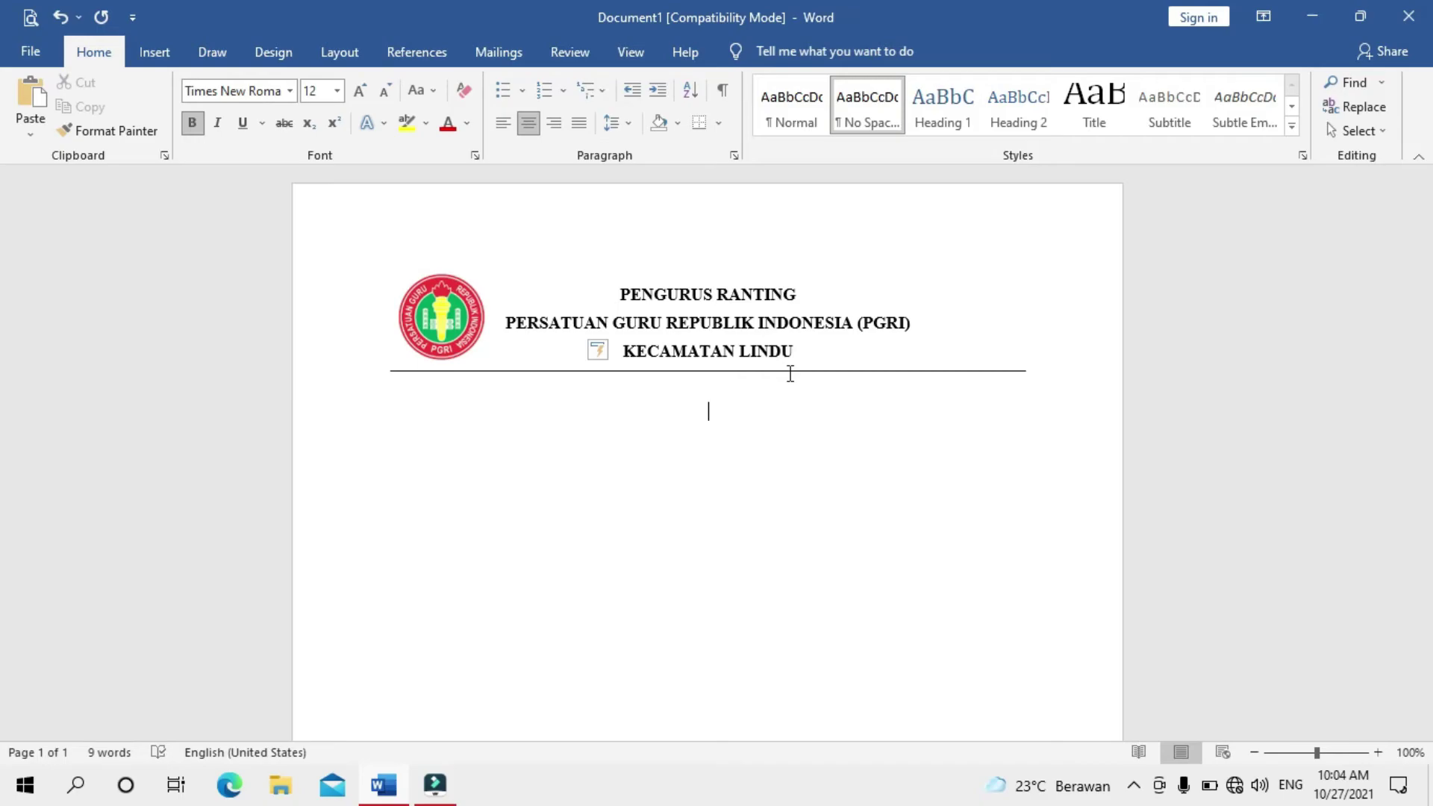
type("___")
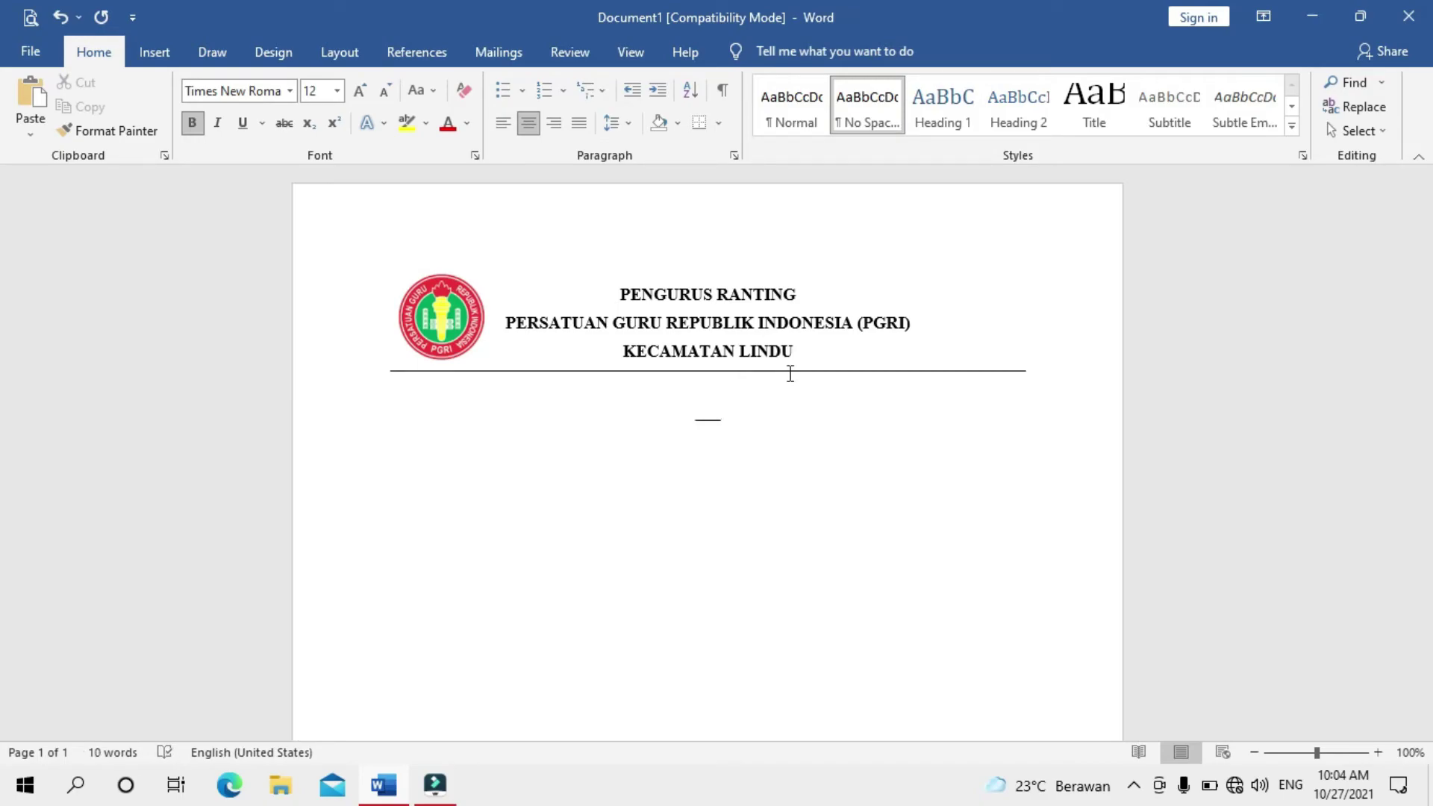
key("Return")
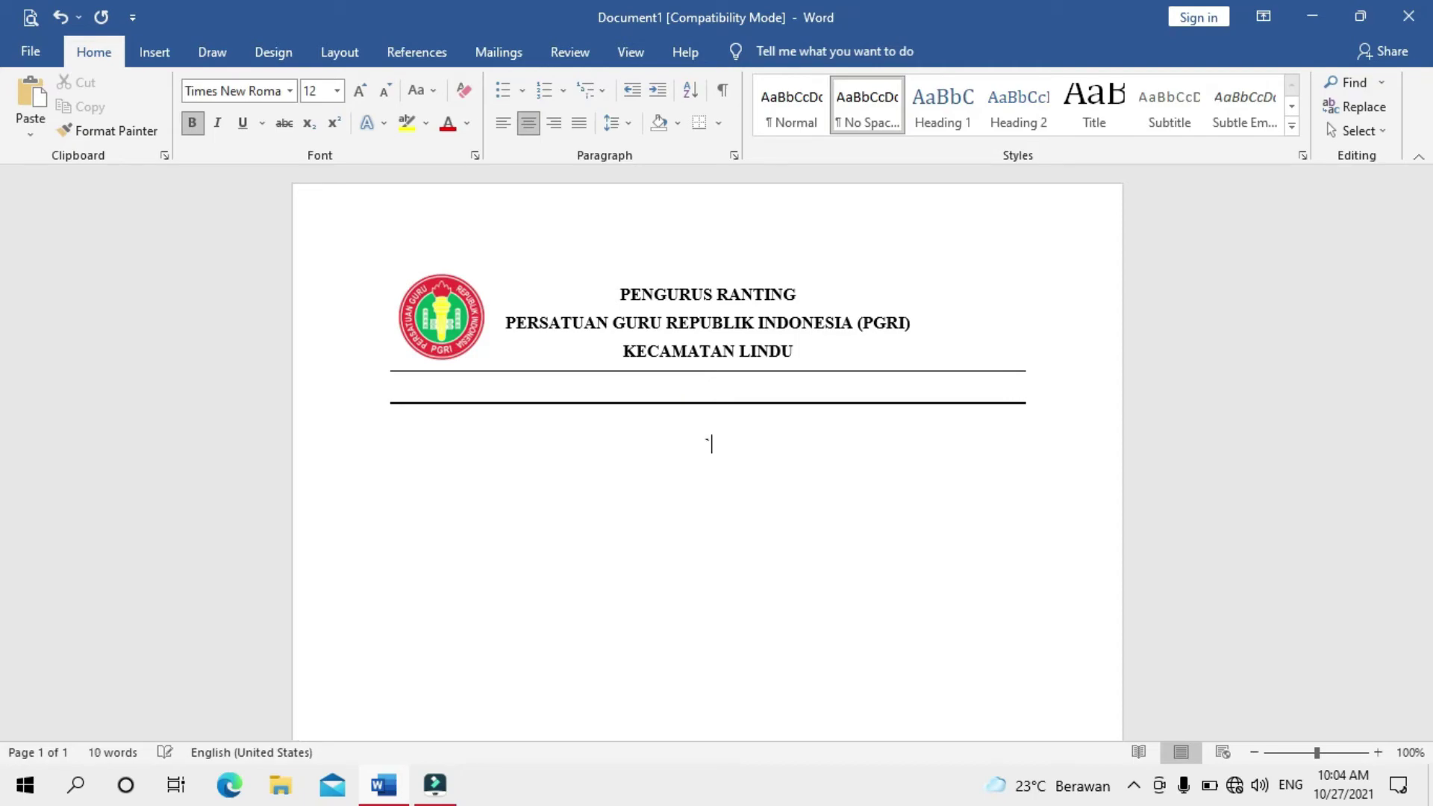
type("~")
type("~~")
key("Return")
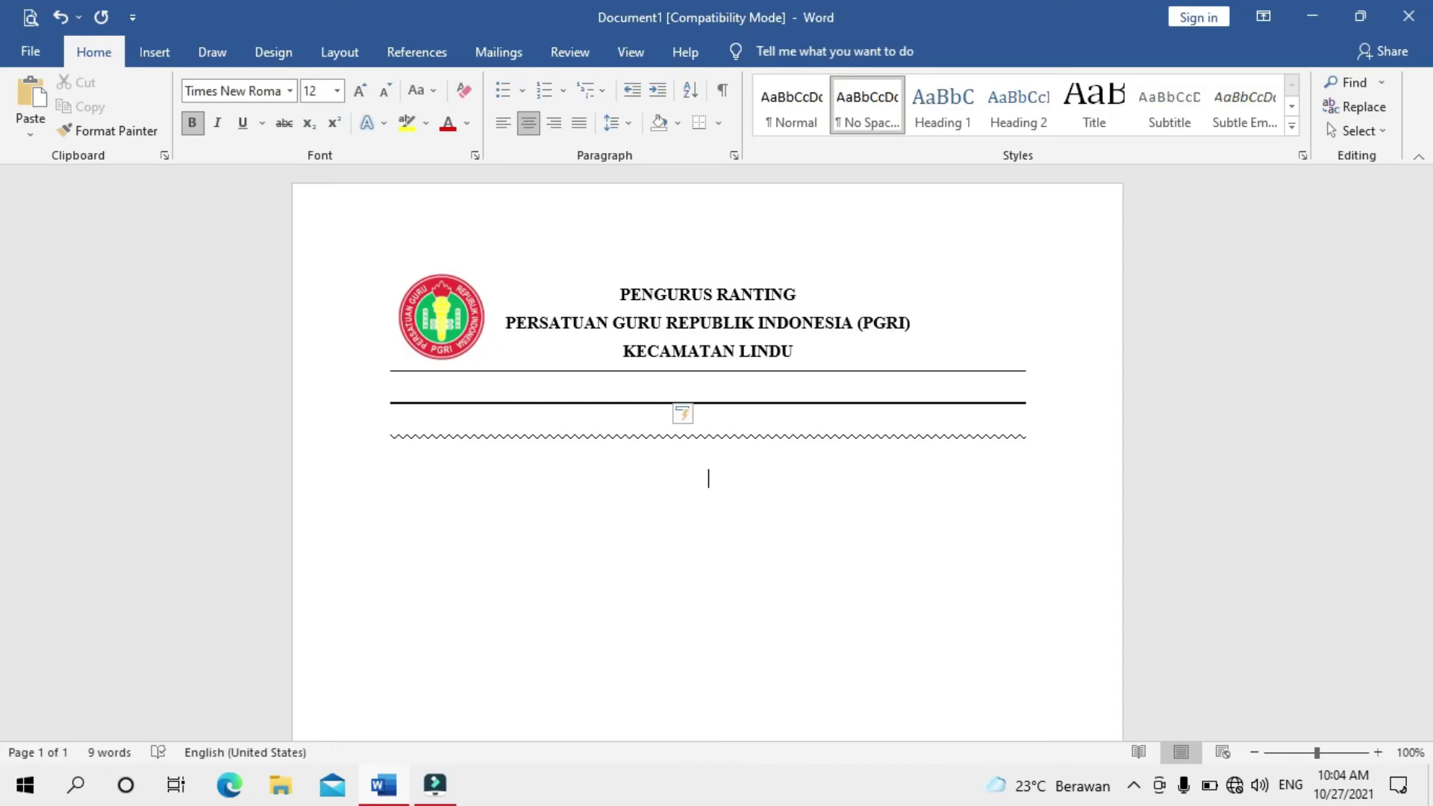
- Add a triple border line with ### and a double border line with ===
type("33")
key("BackSpace")
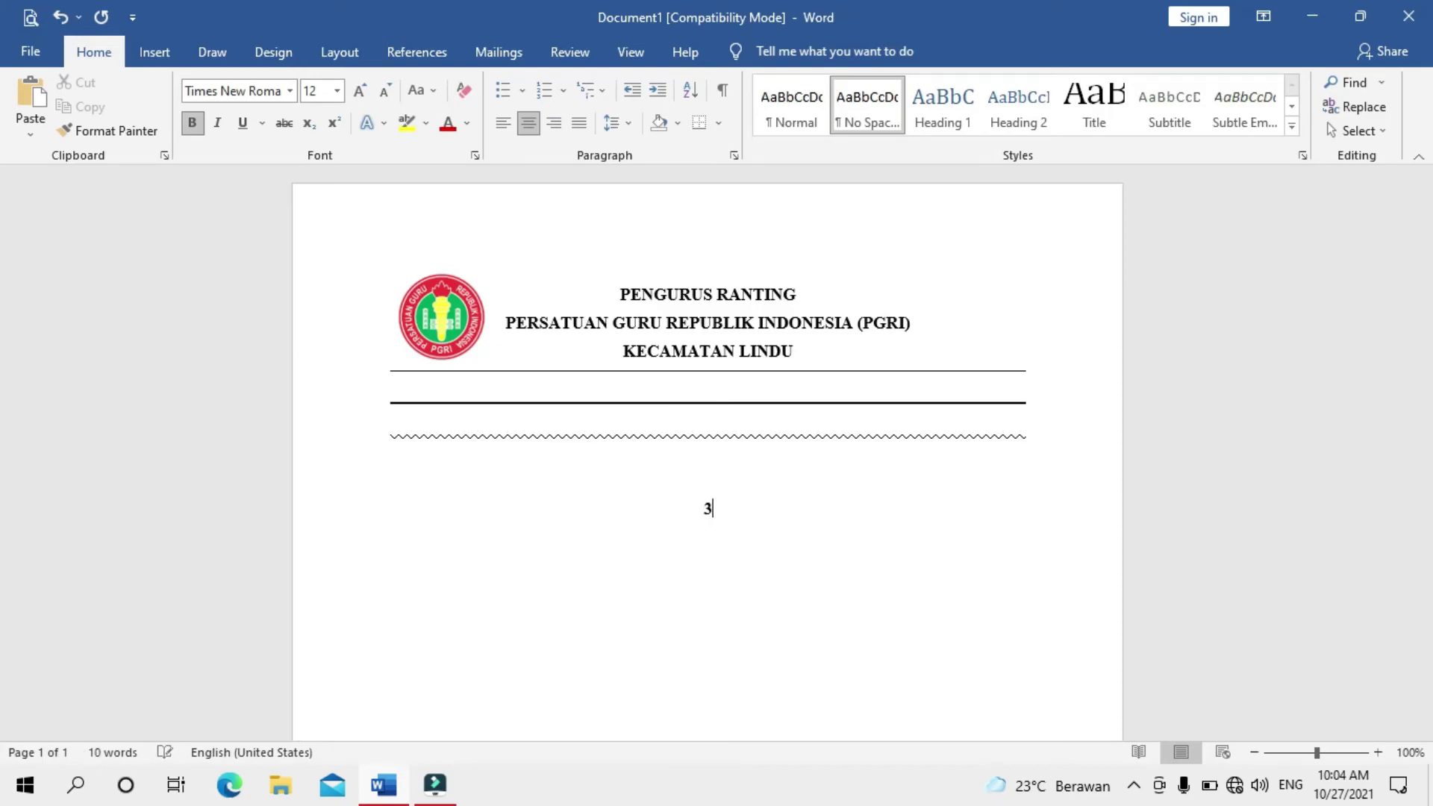
key("BackSpace")
type("#")
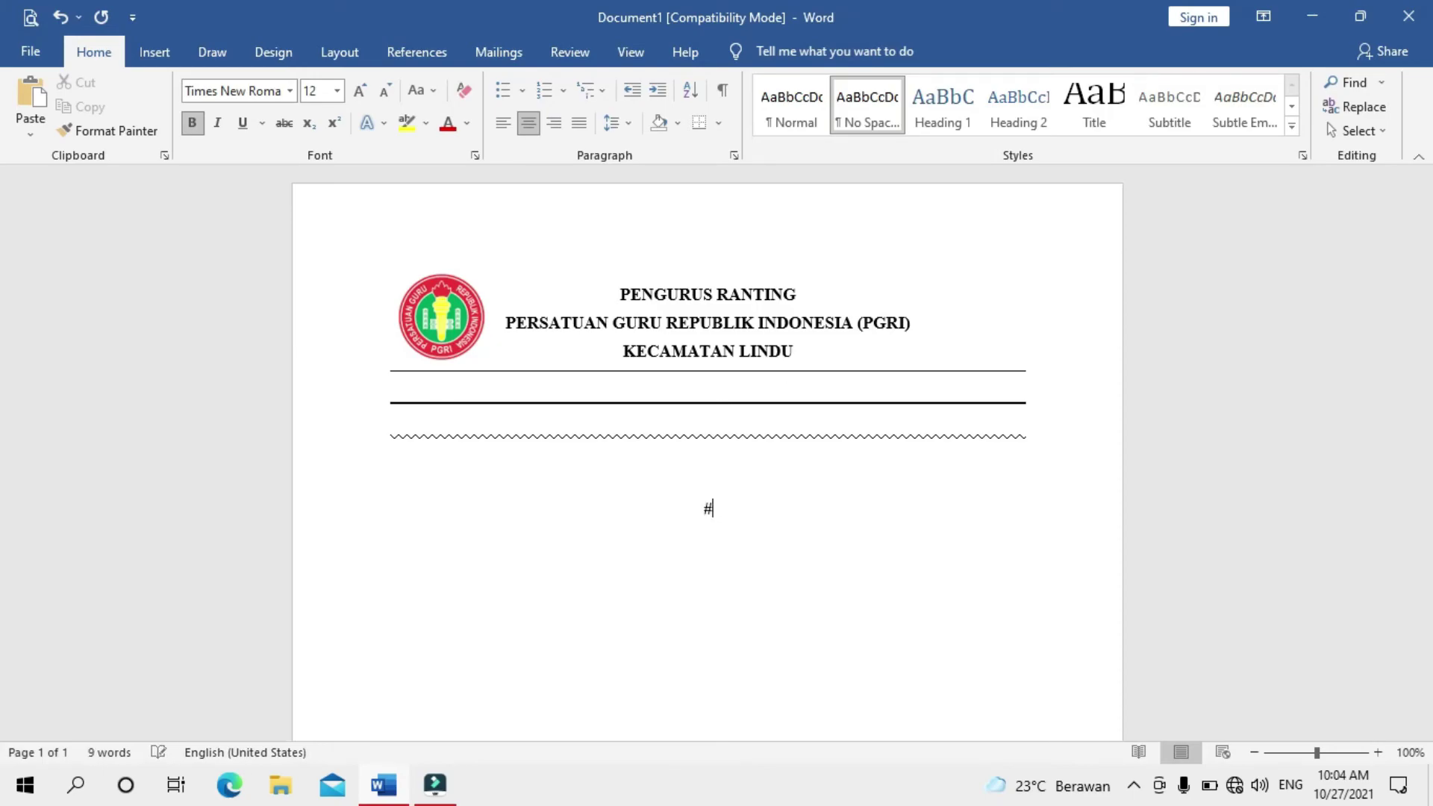
type("##")
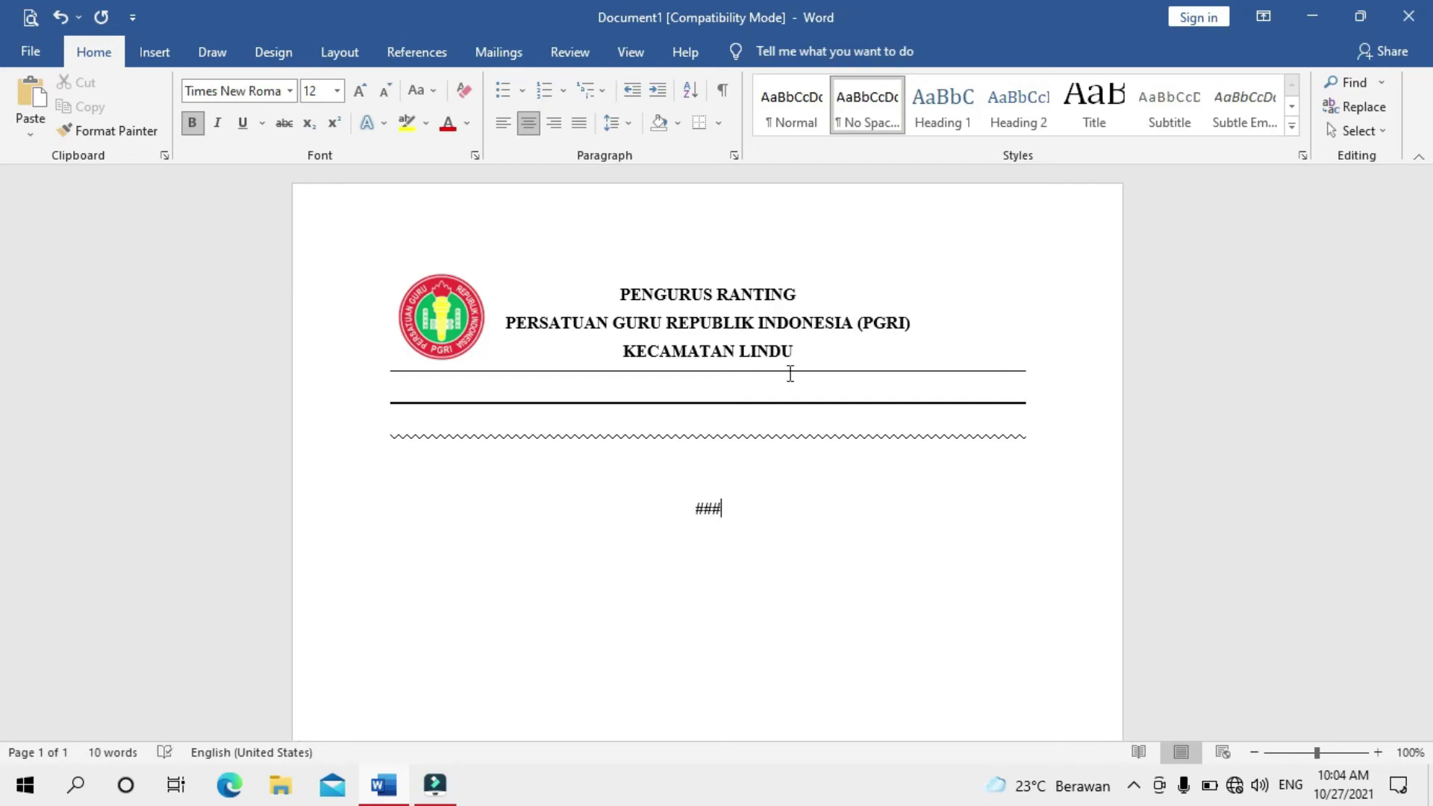
key("Return")
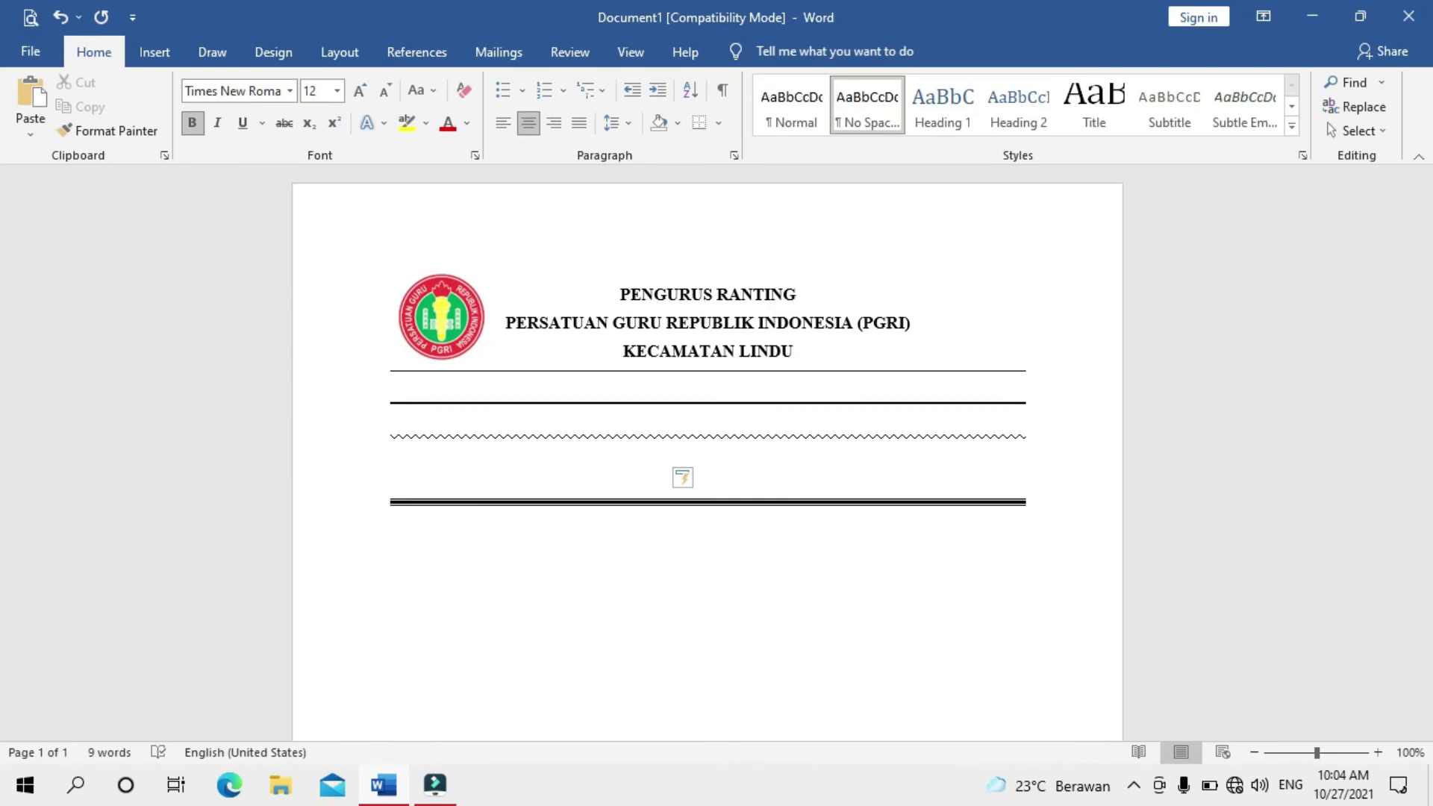
type("===")
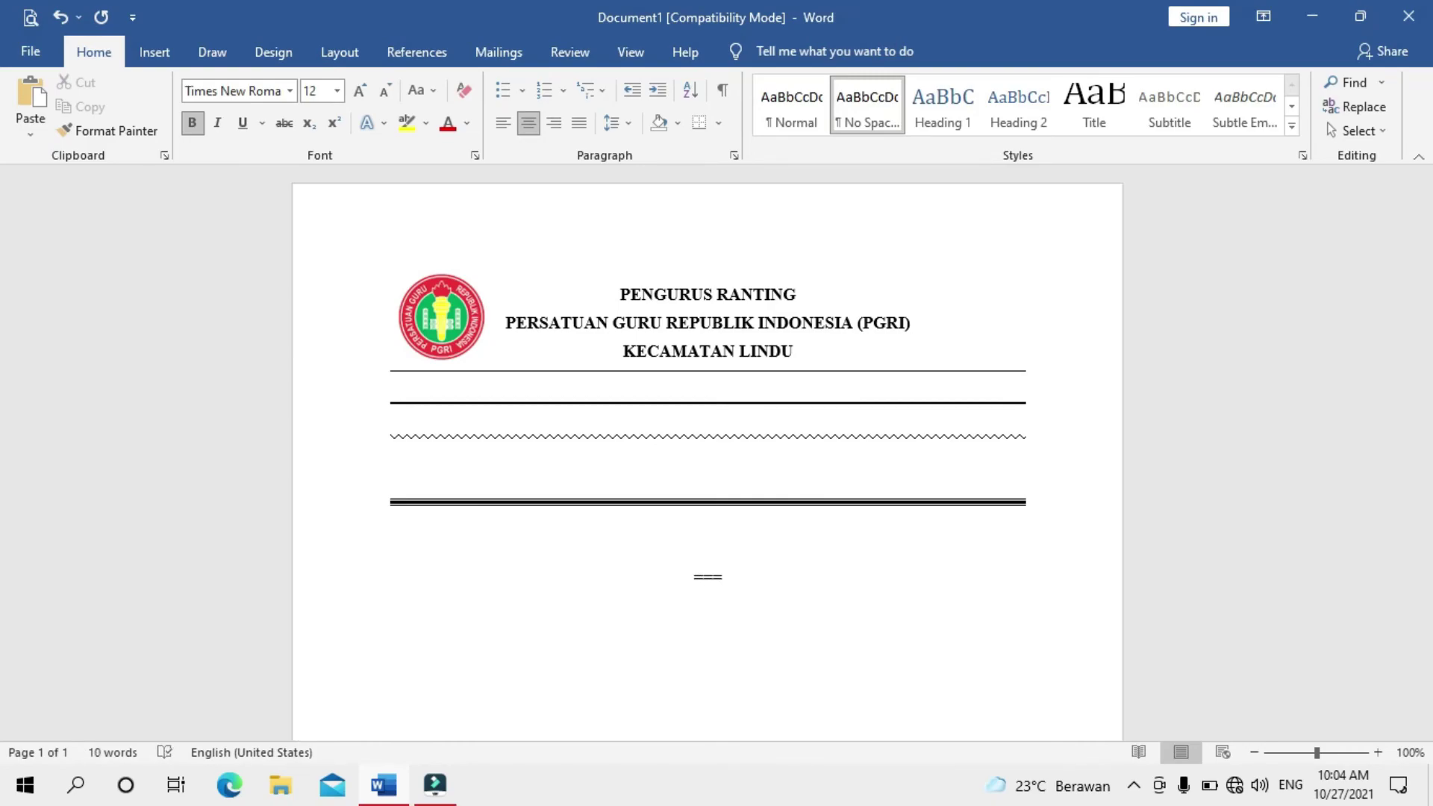
key("Return")
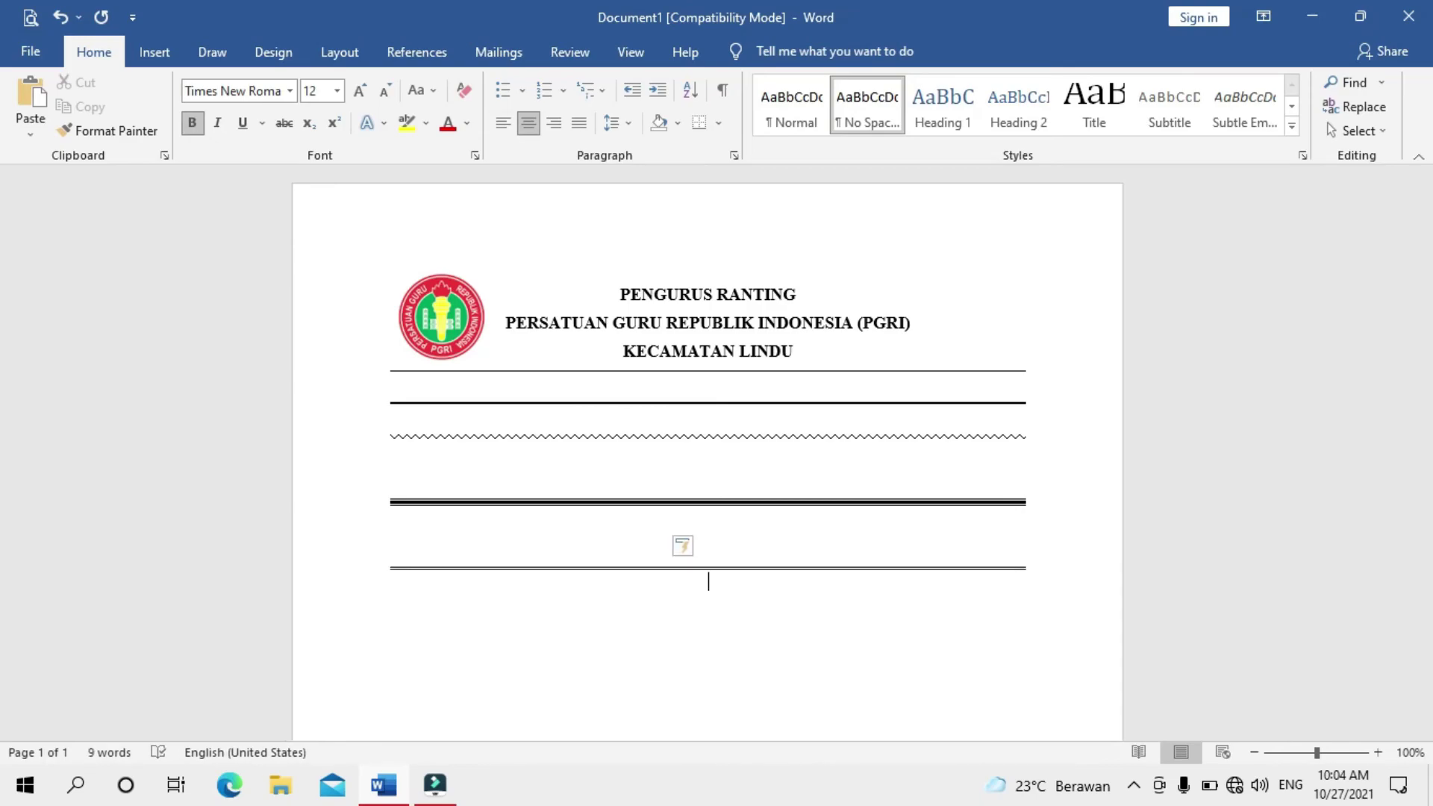